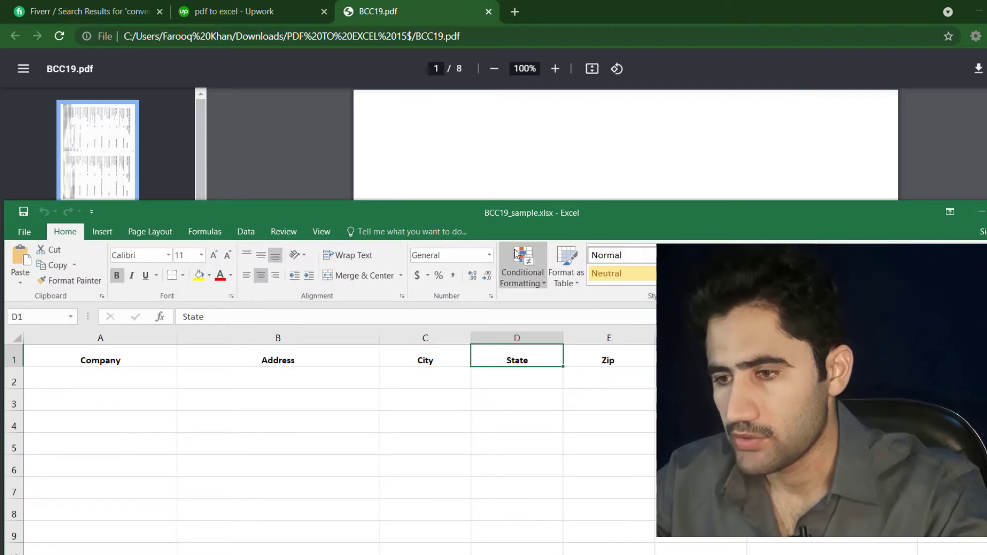
Step: Shift the Excel window slightly and bring BCC19.pdf in Chrome to the front
left_click_drag(519, 215, 536, 237)
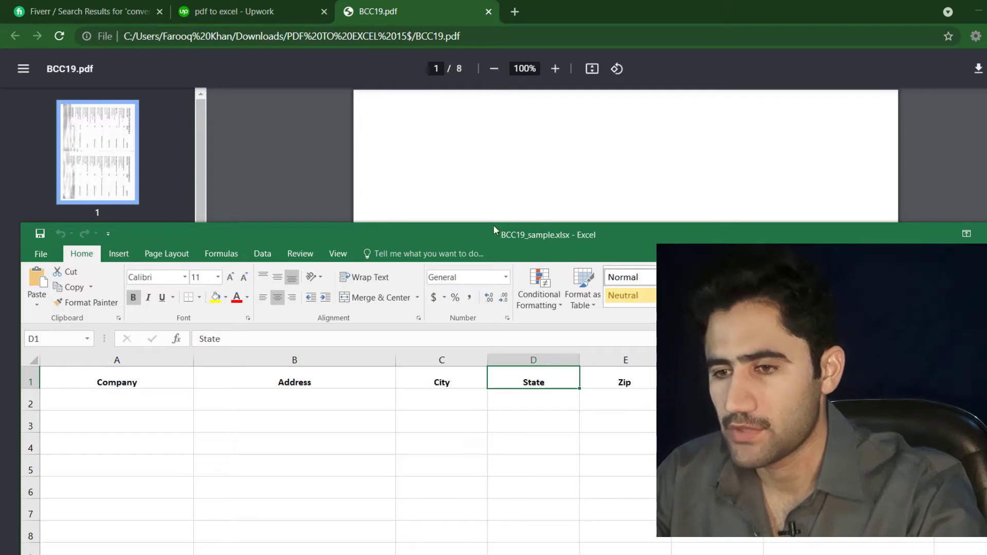
left_click(481, 166)
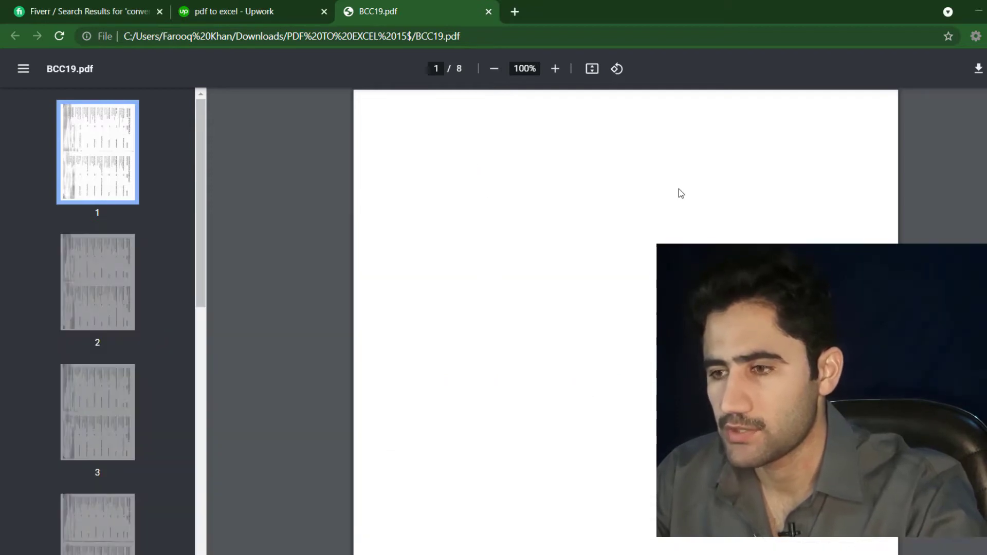
Step: Rotate the sideways BCC19 PDF upright, zoom it to 200%, and return to Excel
scroll(626, 322, "down", 10)
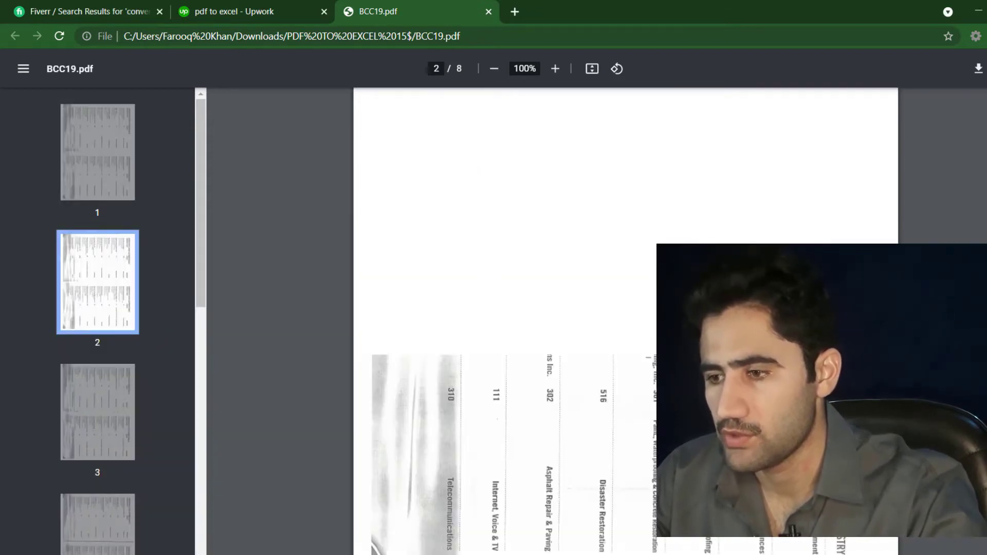
scroll(625, 321, "down", 5)
scroll(626, 321, "up", 15)
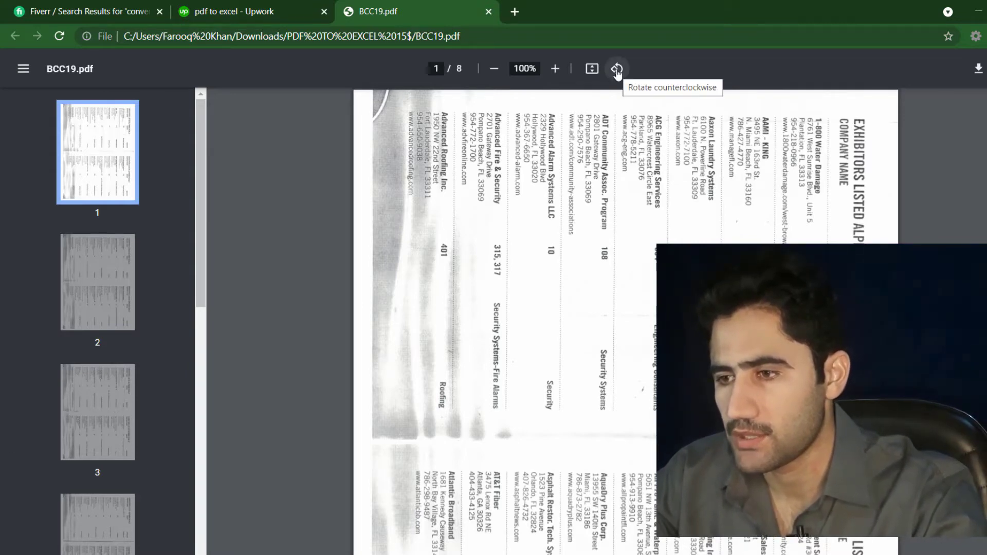
left_click(617, 69)
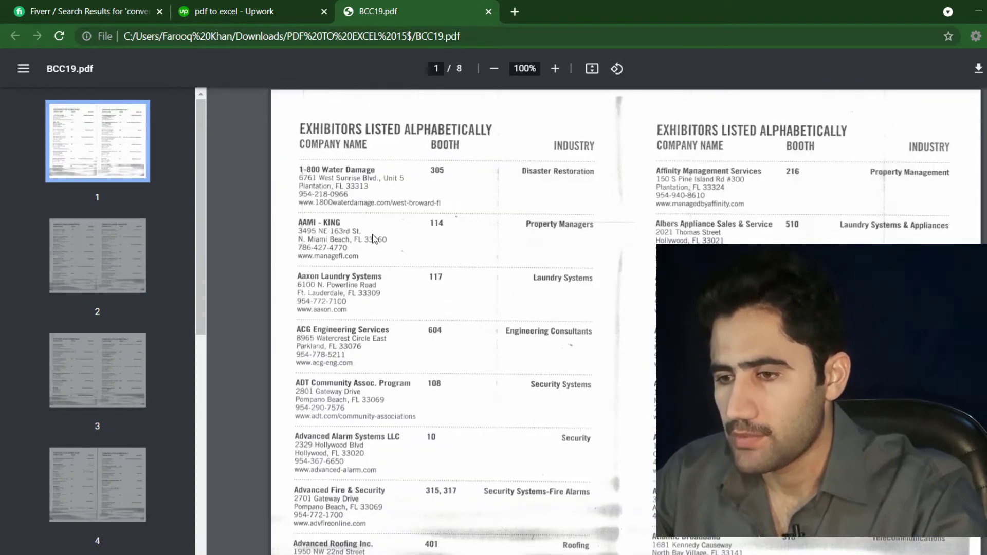
left_click(555, 72)
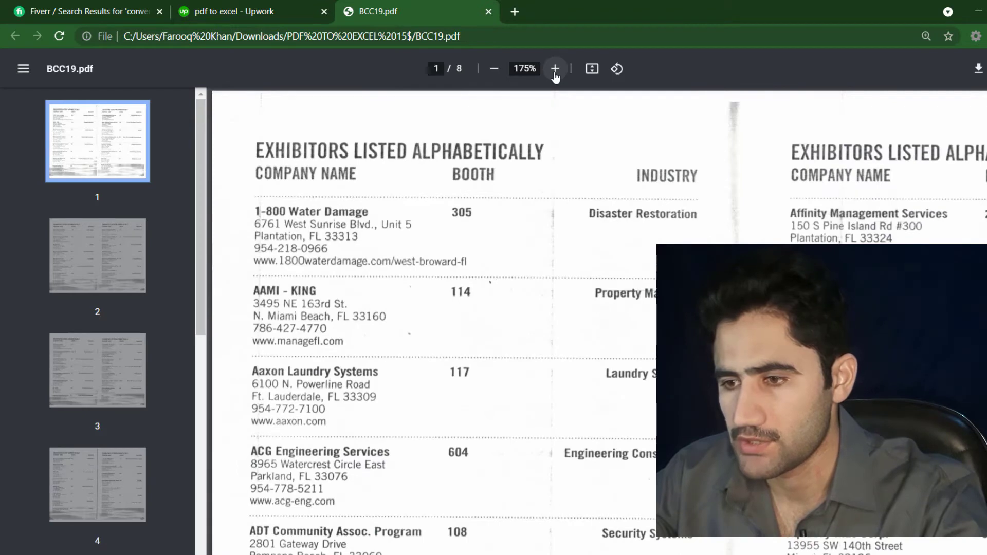
left_click(554, 72)
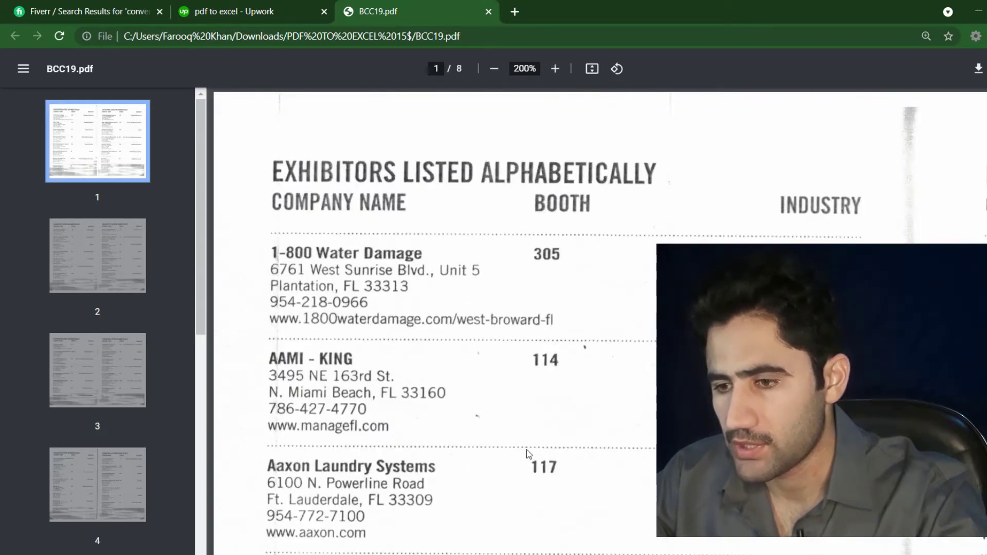
key("alt+Tab")
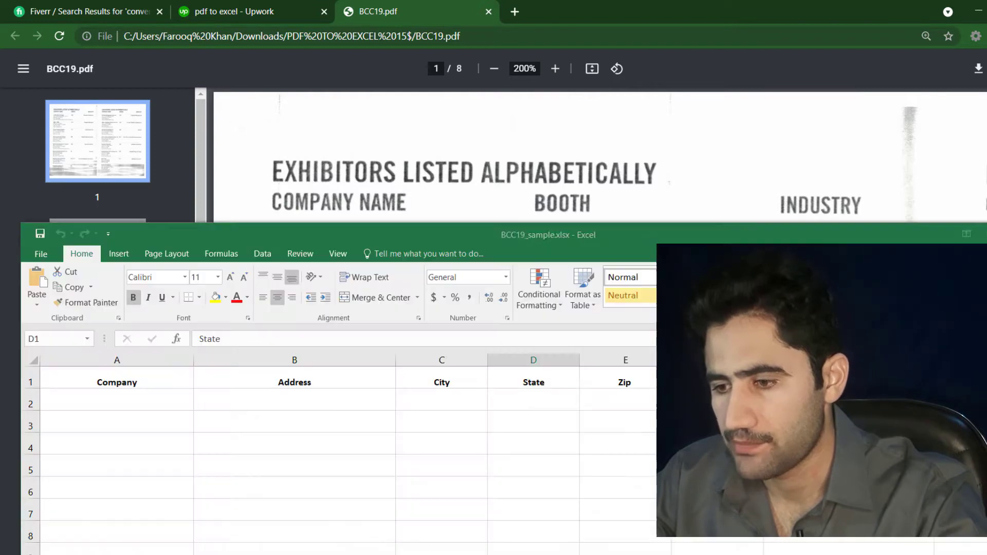
Step: Move the Excel window lower beneath the PDF and start editing cell A2
left_click_drag(445, 239, 497, 345)
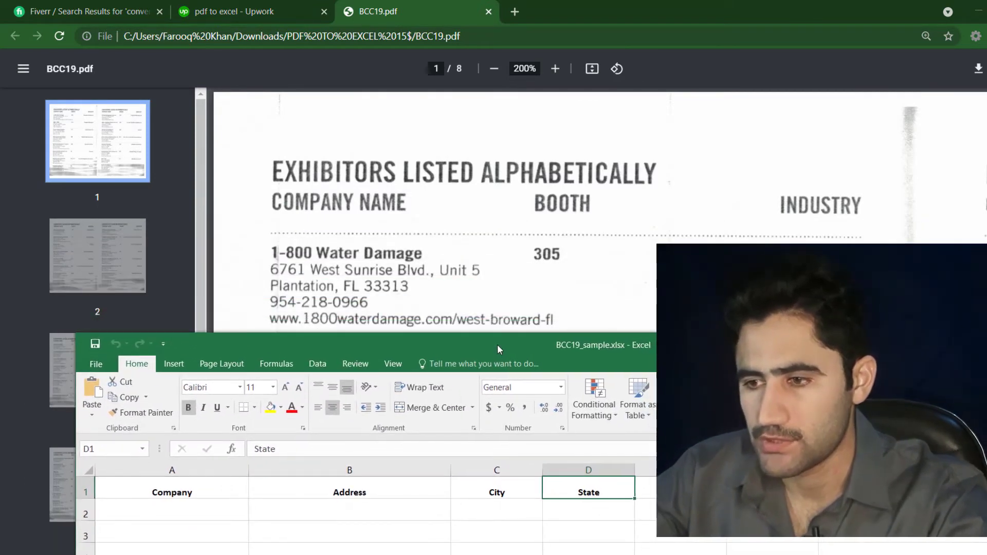
left_click(500, 176)
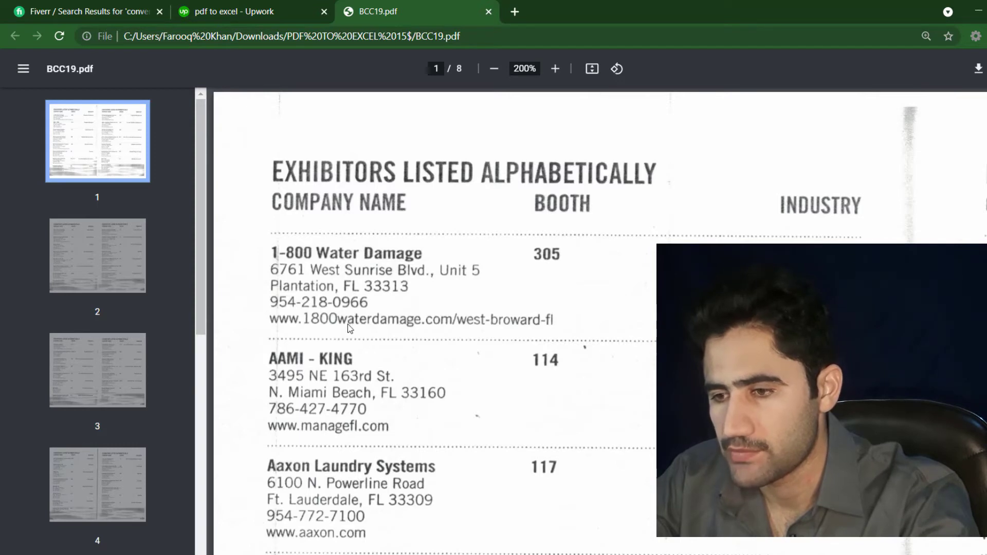
key("alt+Tab")
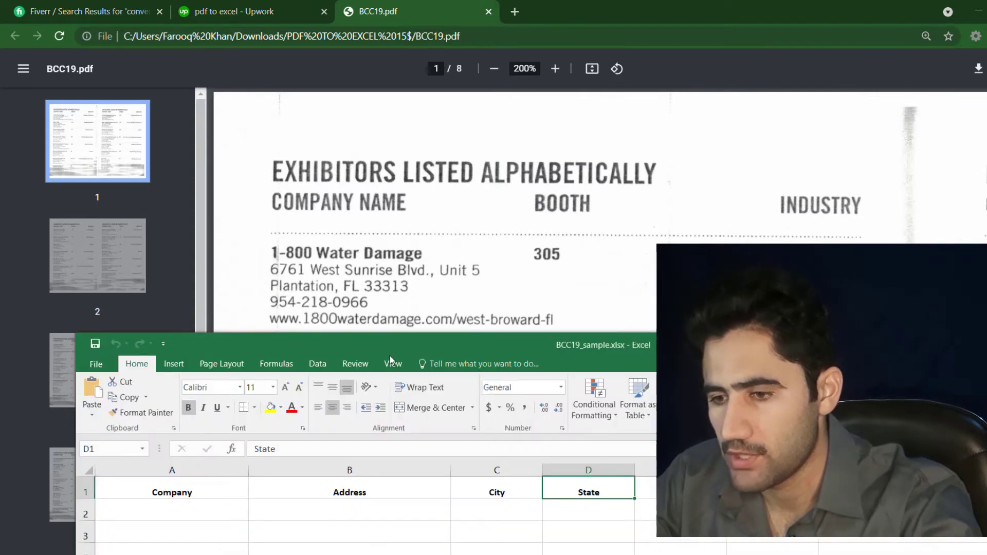
left_click_drag(442, 341, 399, 356)
left_click(167, 516)
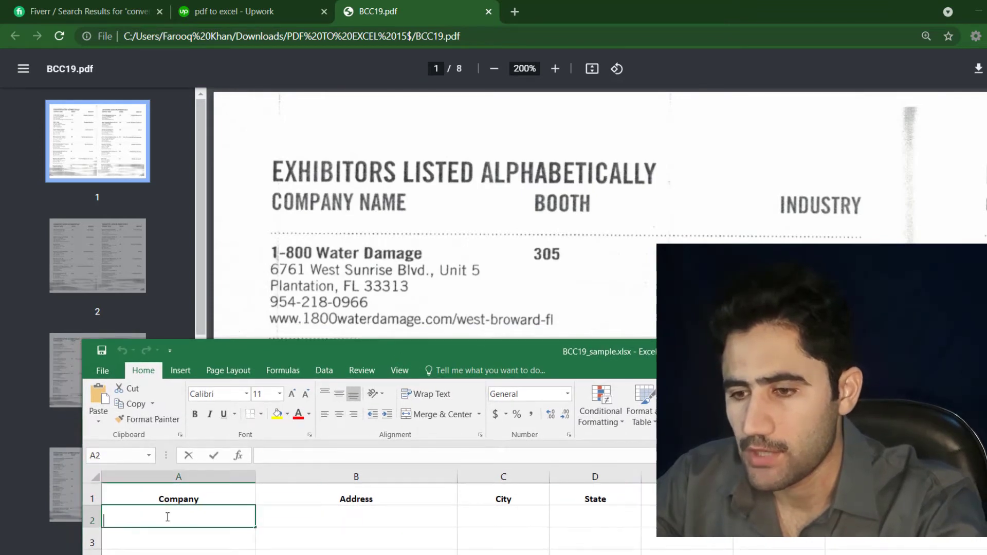
double_click(167, 516)
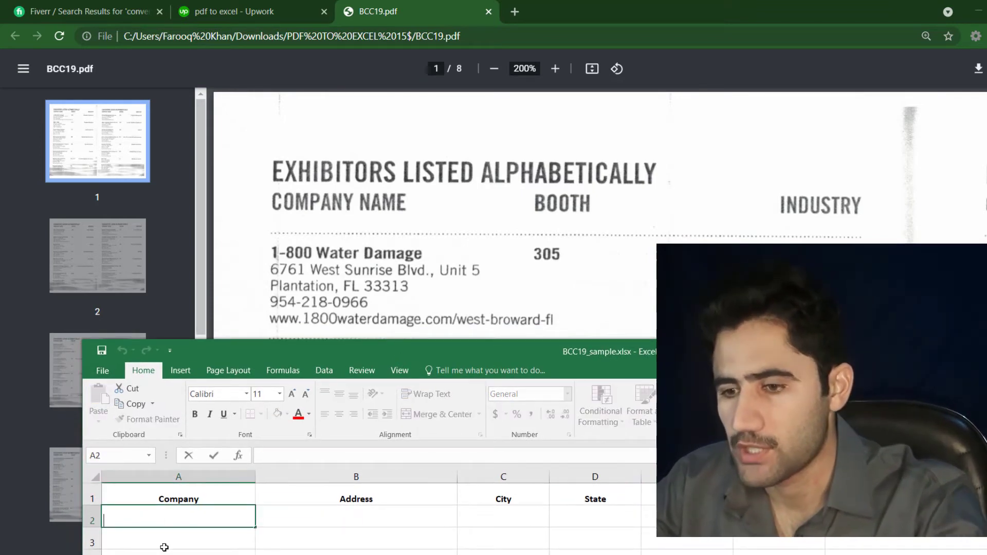
Step: Check the PDF's 1-800 Water Damage entry and nudge Excel so both stay visible
left_click(392, 252)
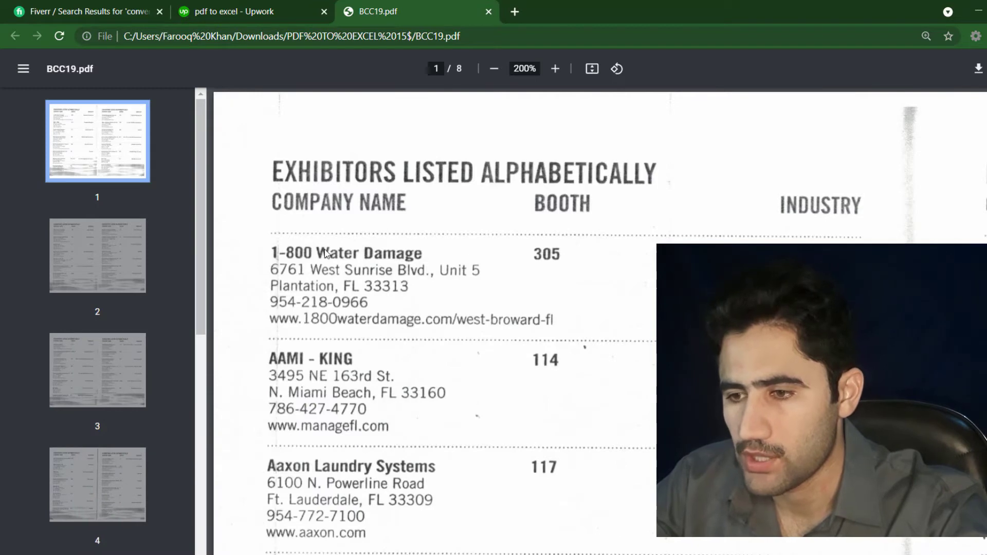
key("alt+Tab")
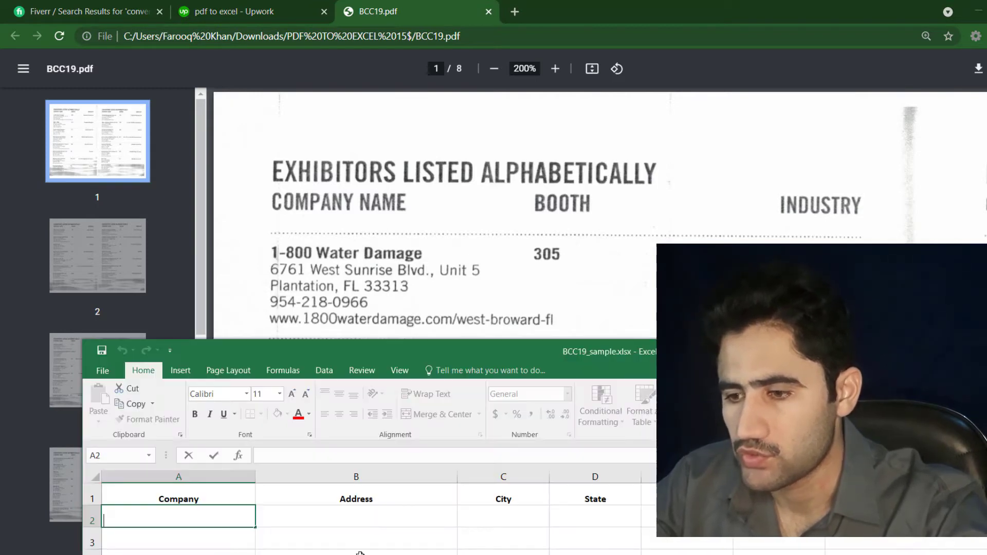
left_click(582, 259)
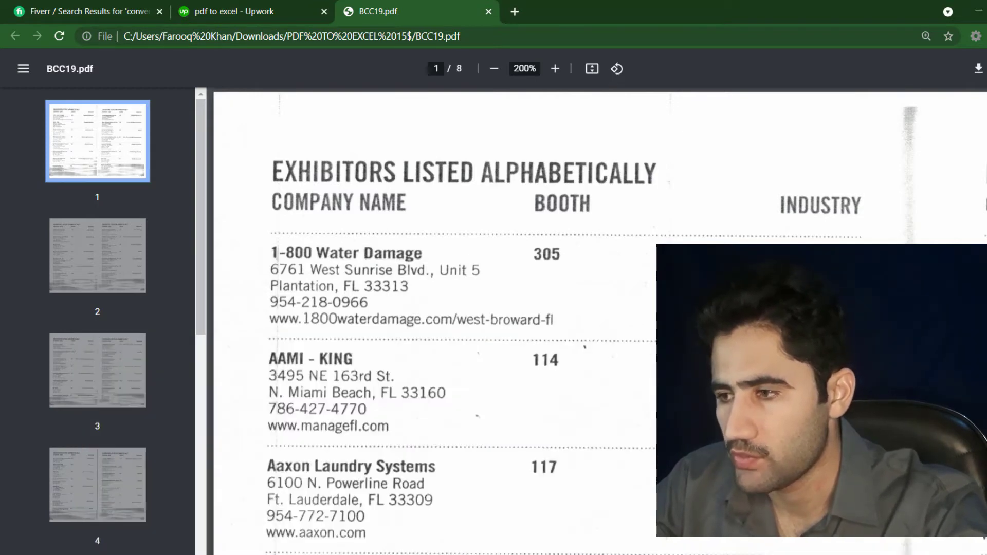
scroll(599, 321, "down", 20)
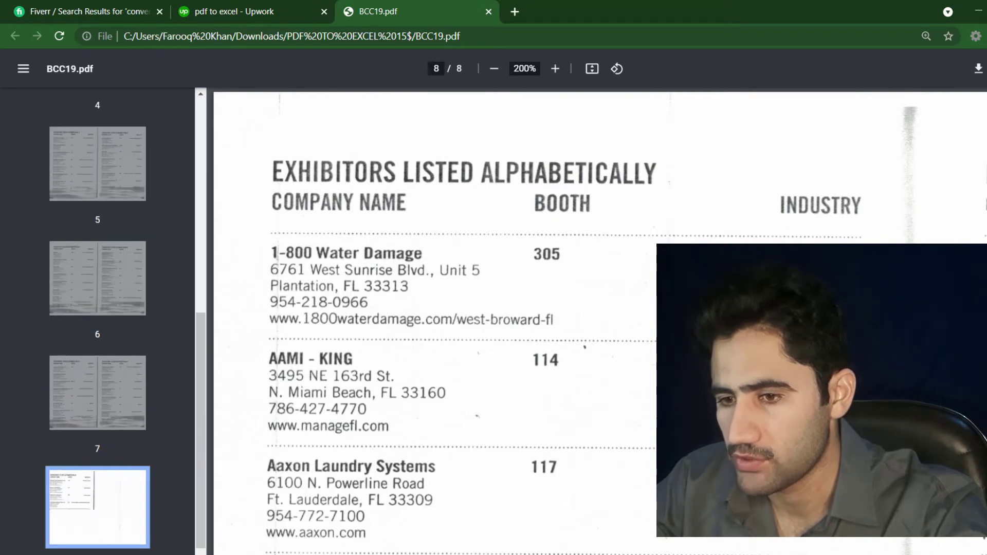
scroll(599, 321, "up", 20)
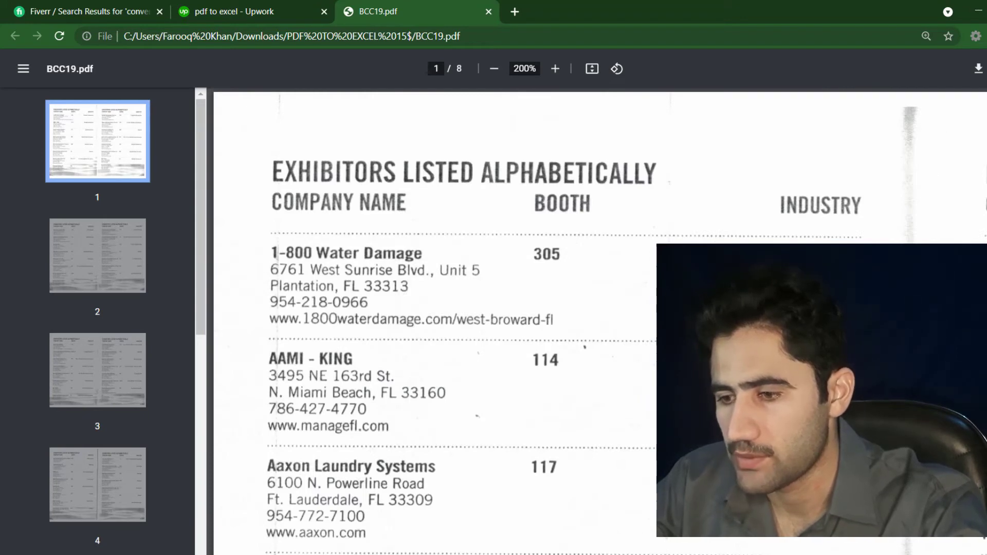
key("alt+Tab")
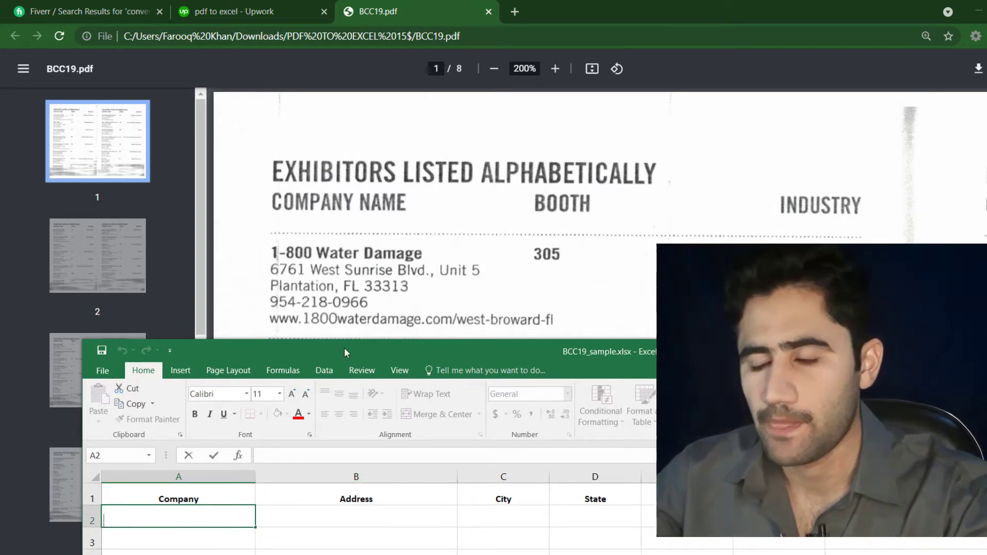
left_click_drag(344, 347, 372, 365)
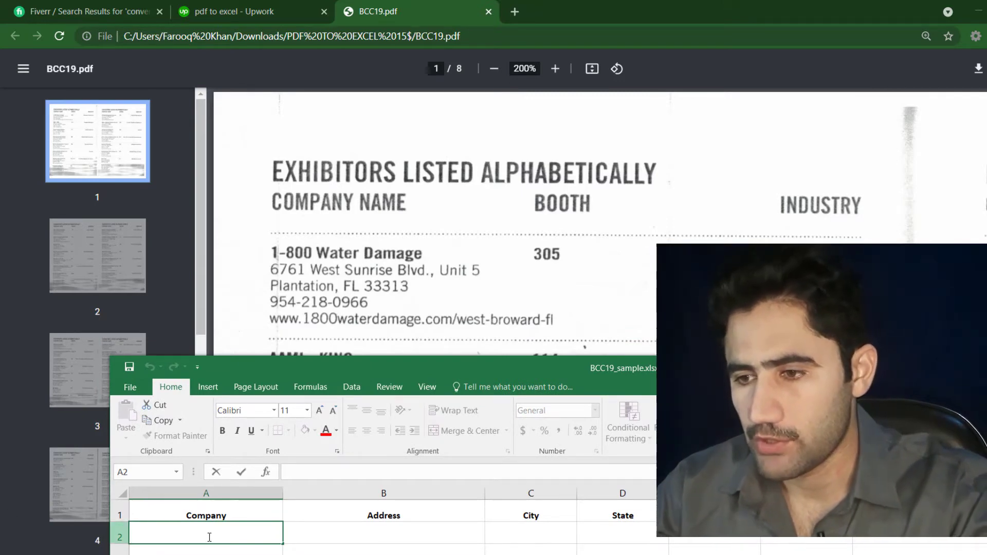
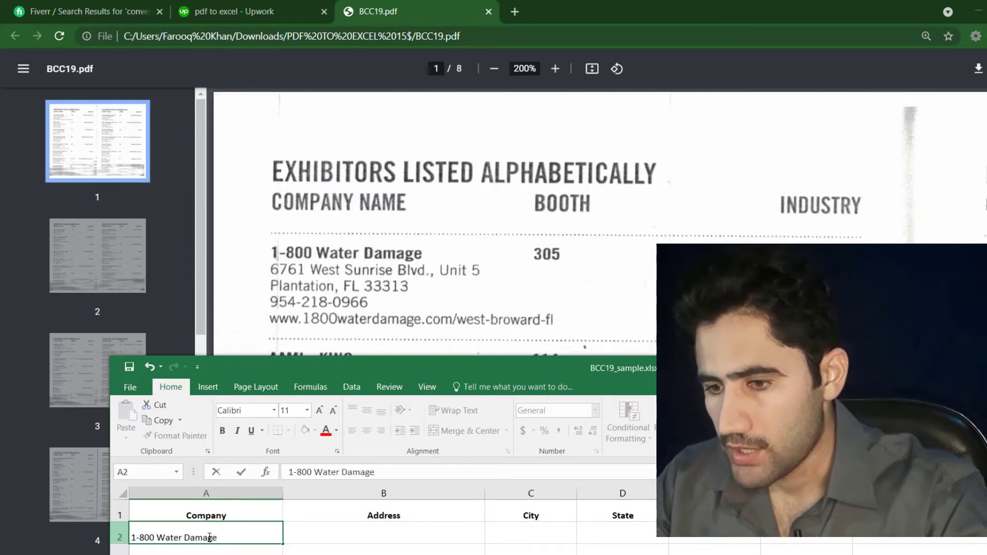
Step: Enter 1-800 Water Damage in A2 and its West Sunrise Blvd Unit 5 address in B2
key("Tab")
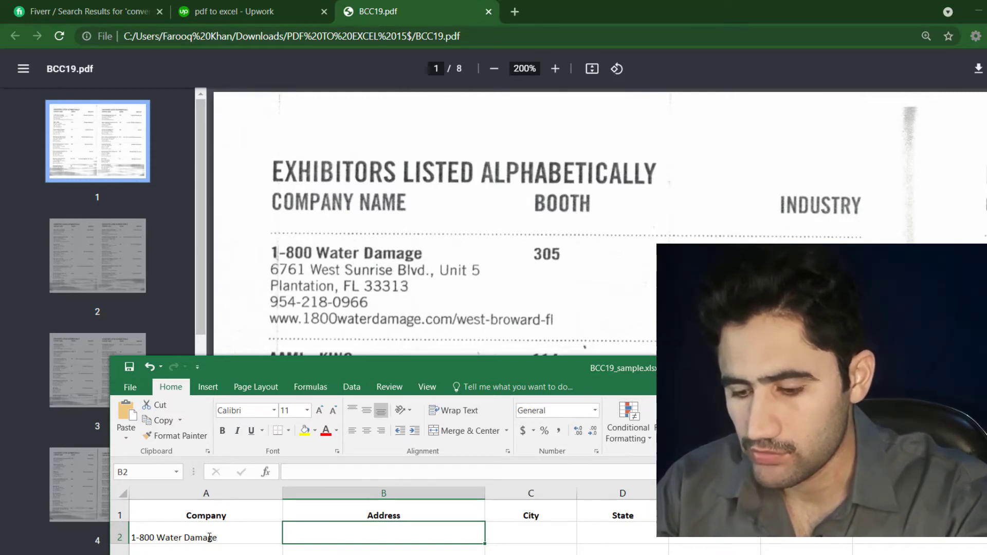
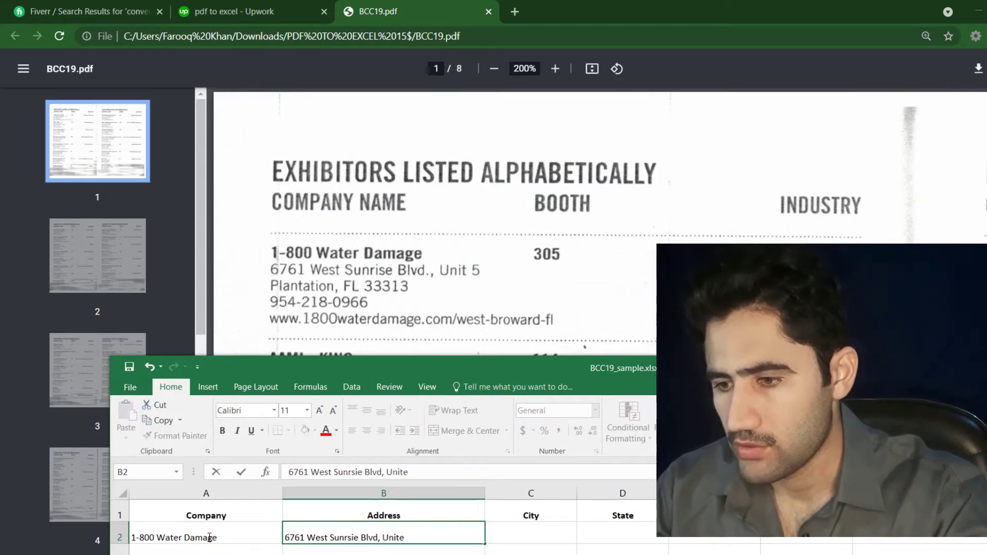
key("BackSpace")
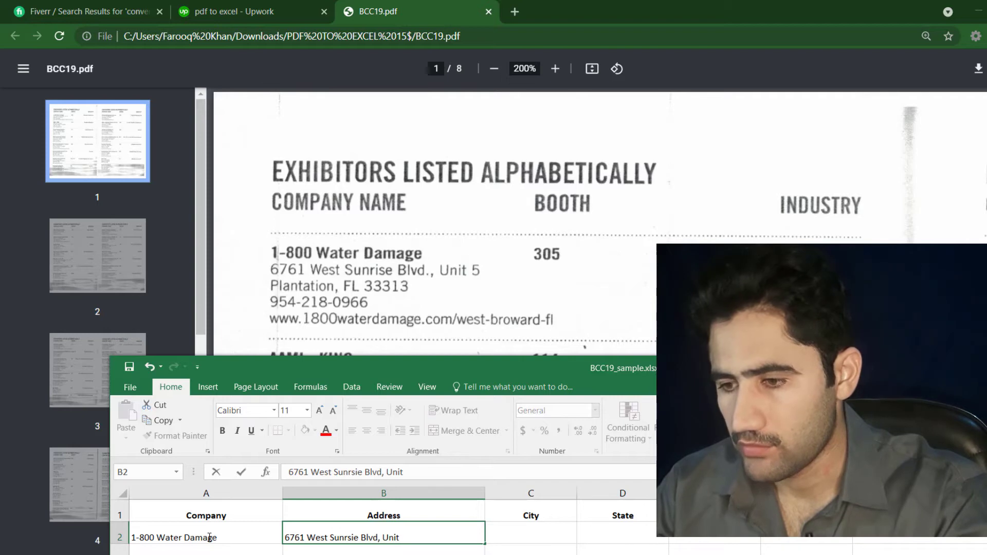
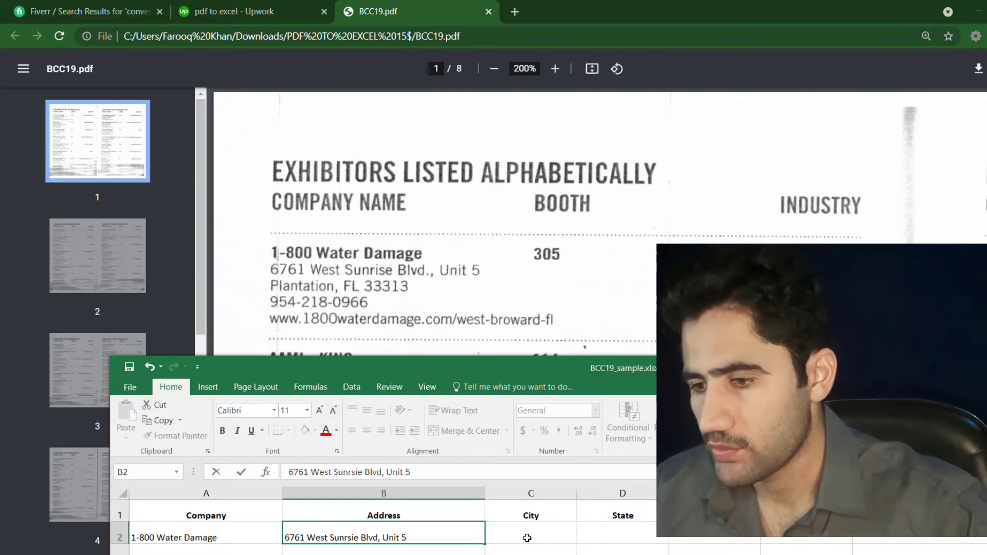
left_click(529, 541)
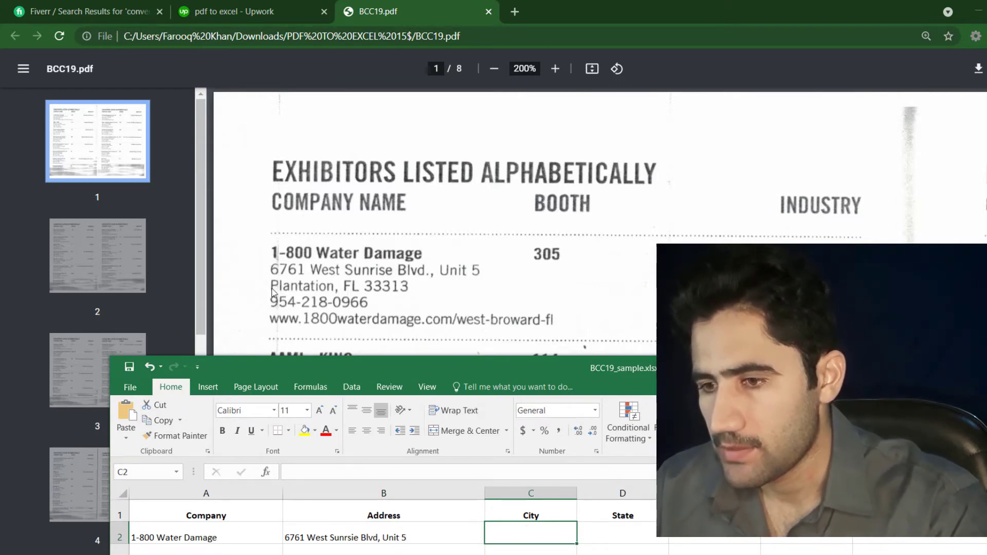
Step: Fill C2, D2 and E2 with Plantation, FL and 33313
double_click(517, 535)
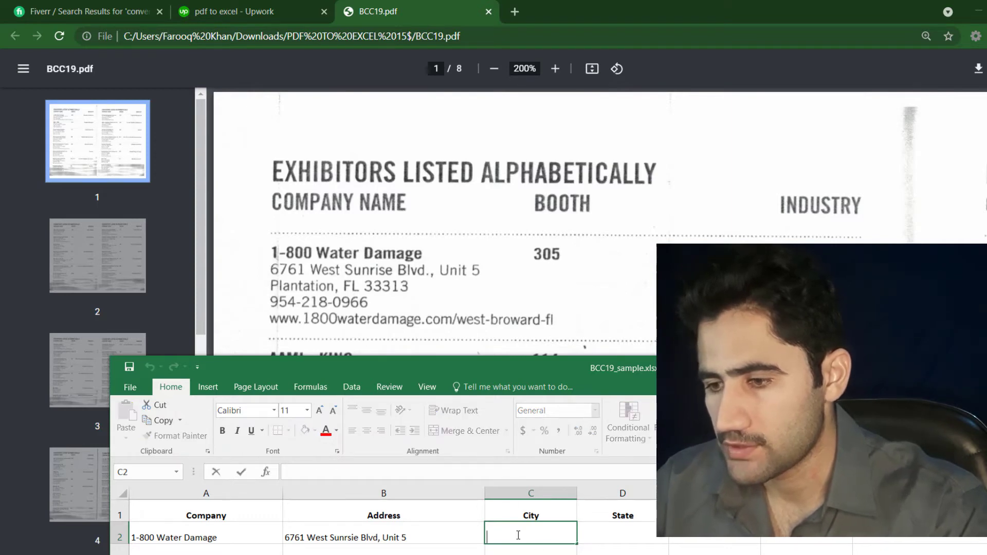
type("P")
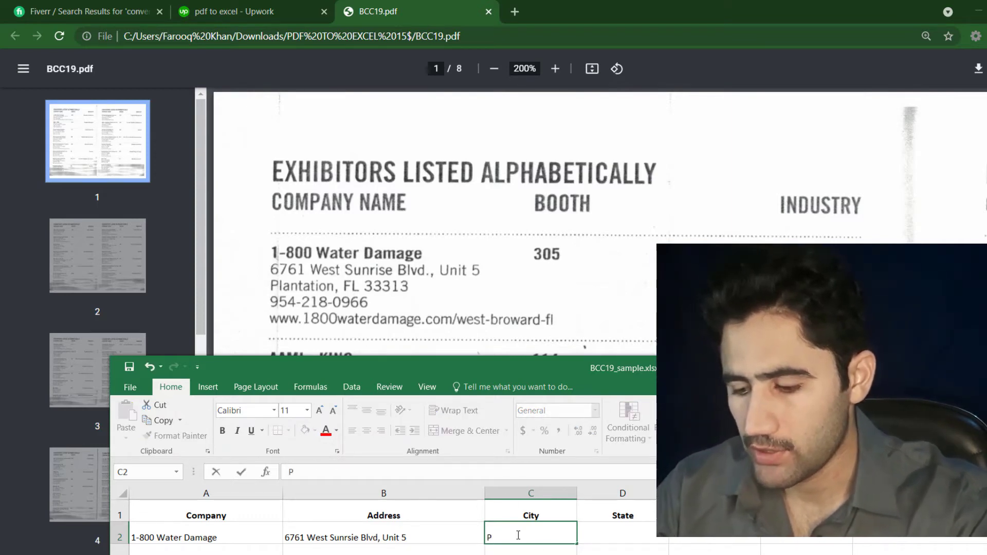
type("l")
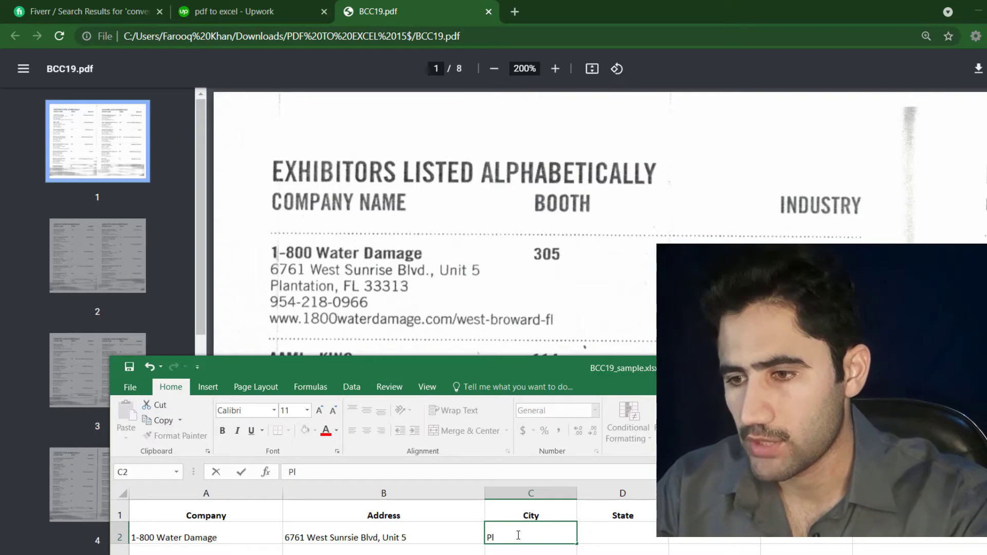
type("antation")
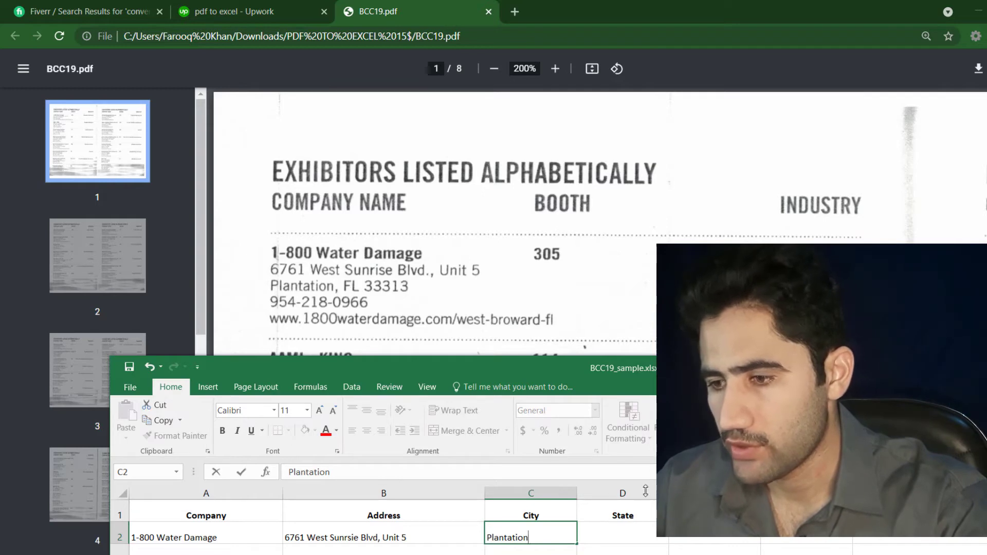
left_click(620, 531)
type("F")
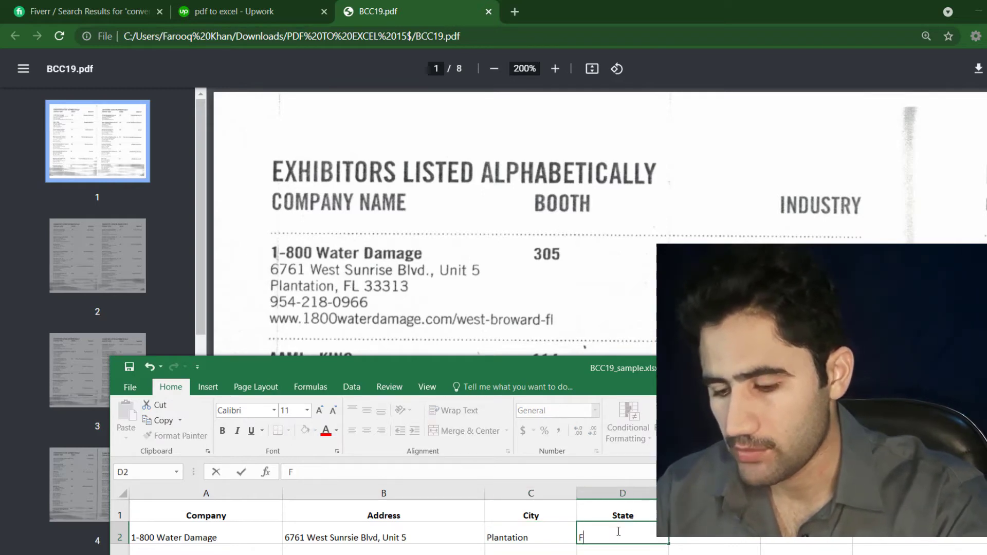
type("L")
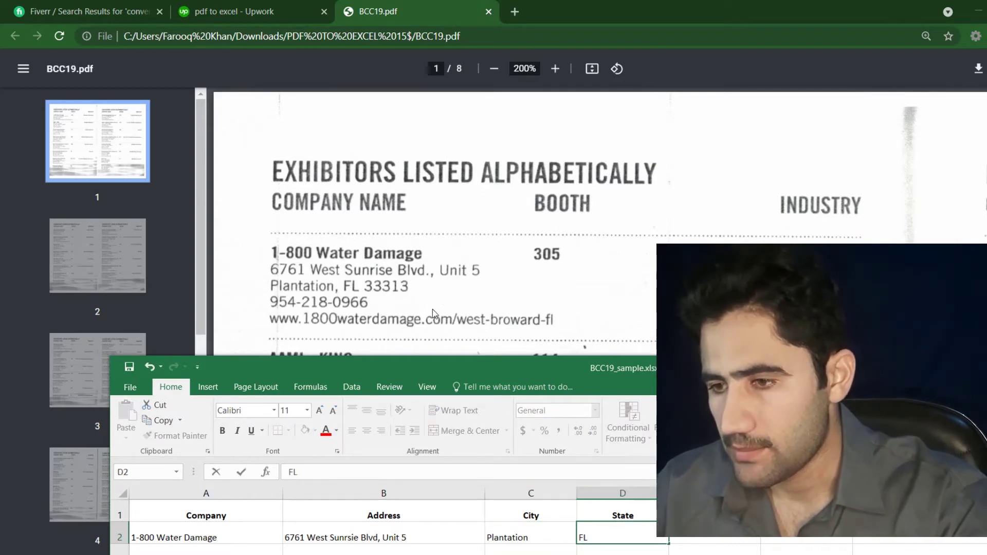
double_click(703, 535)
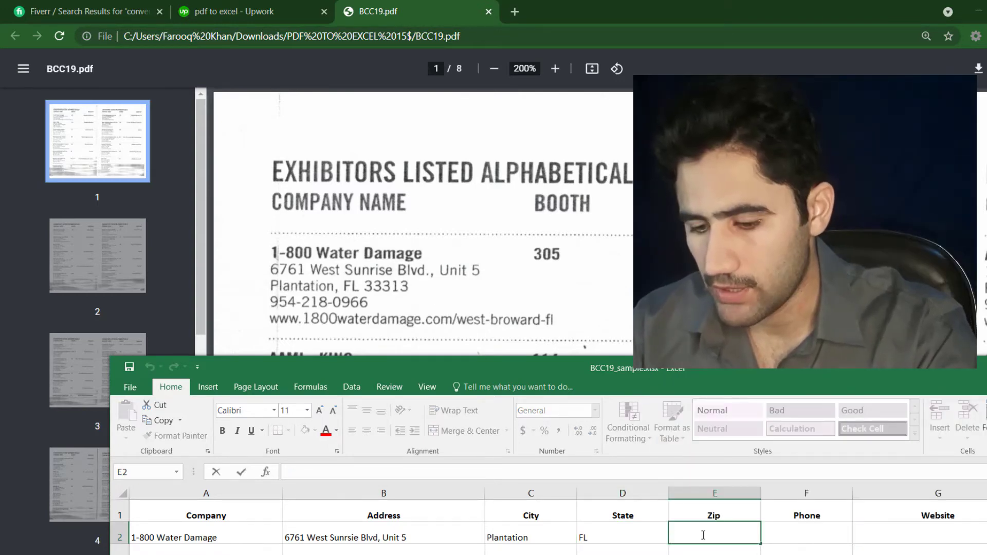
type("33")
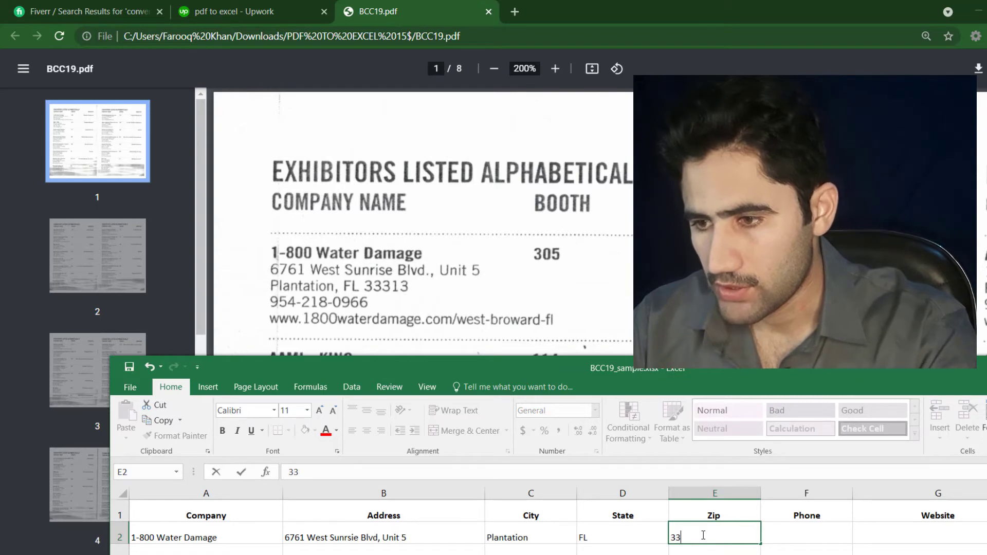
type("31")
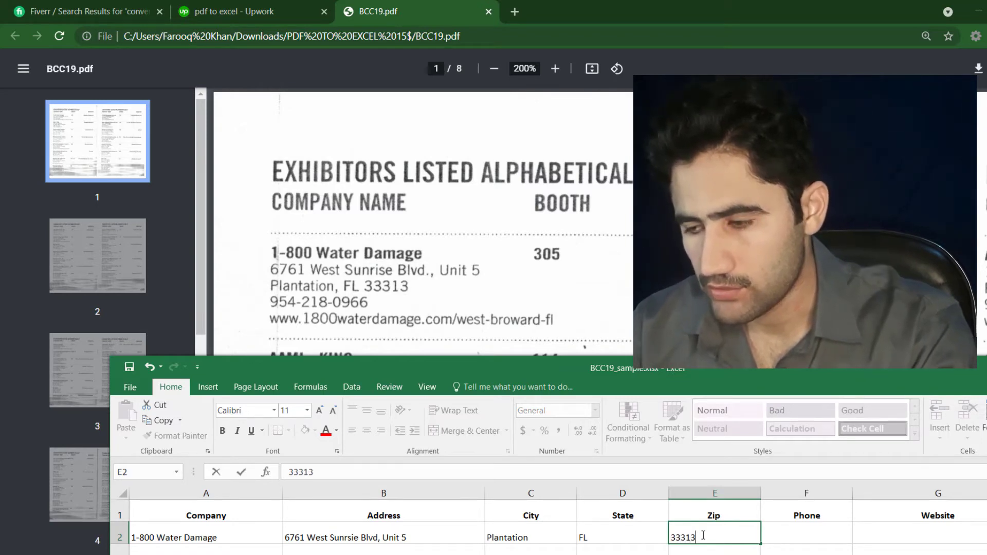
type("3")
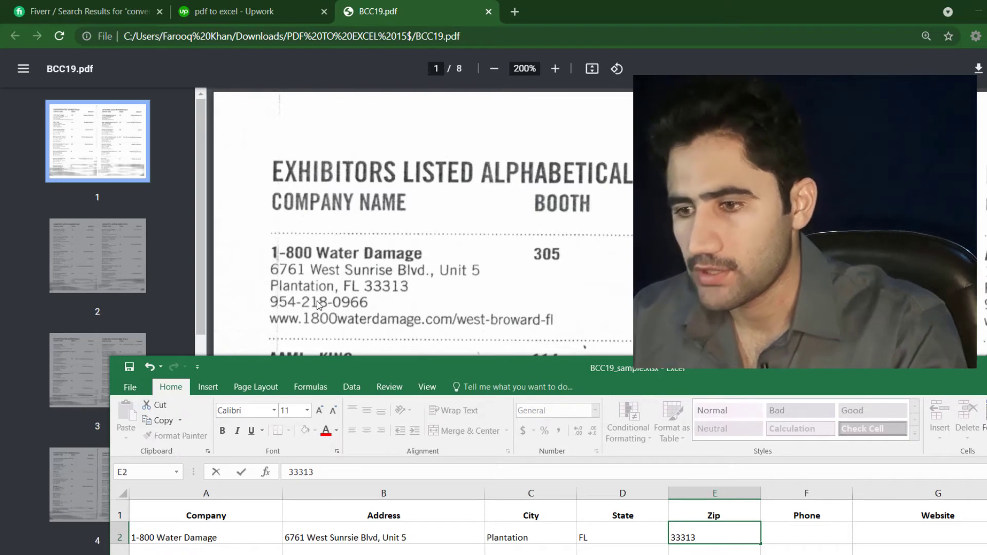
double_click(788, 535)
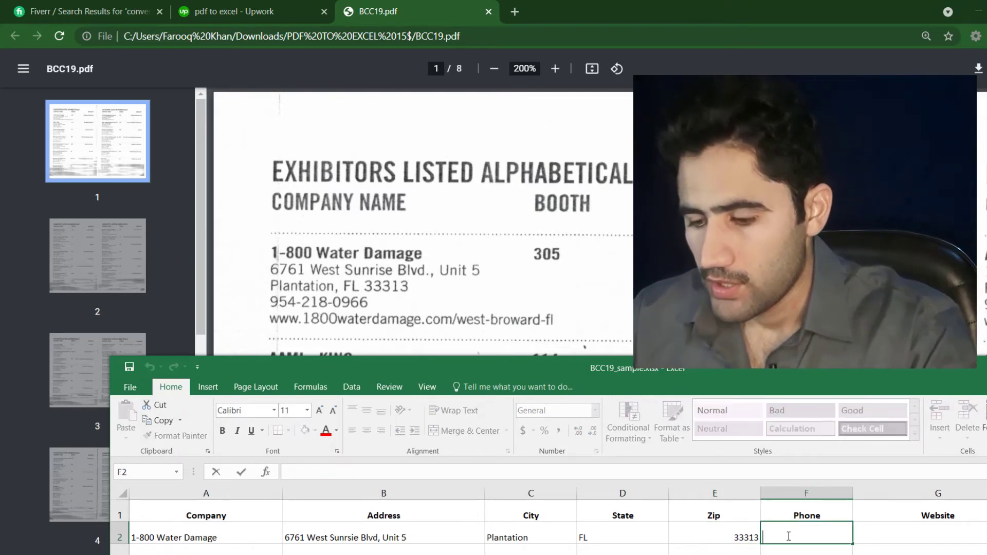
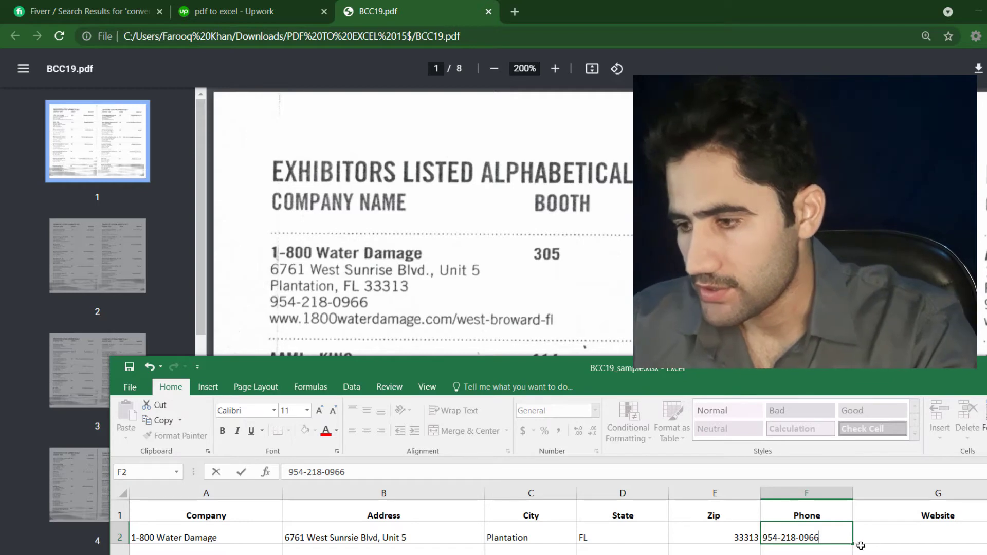
left_click(901, 540)
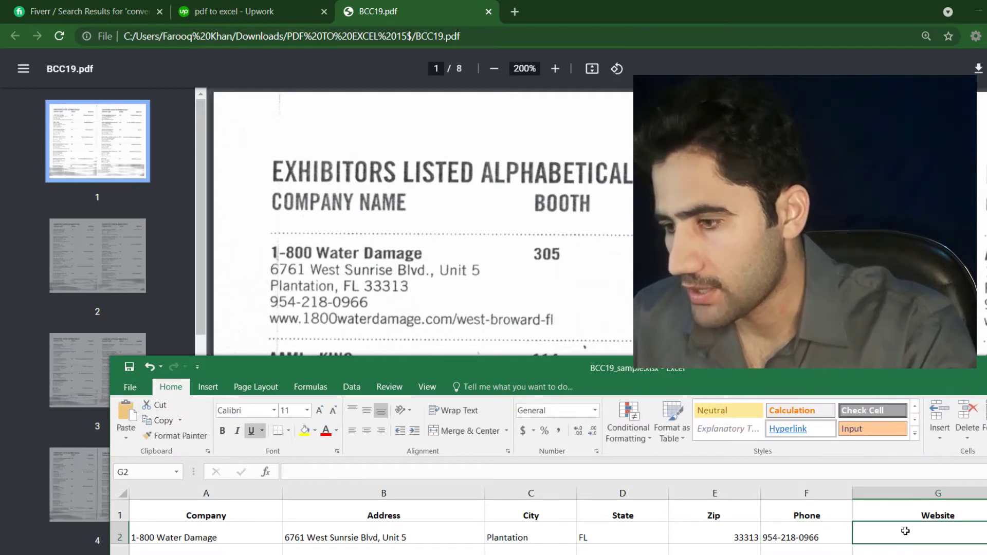
double_click(905, 530)
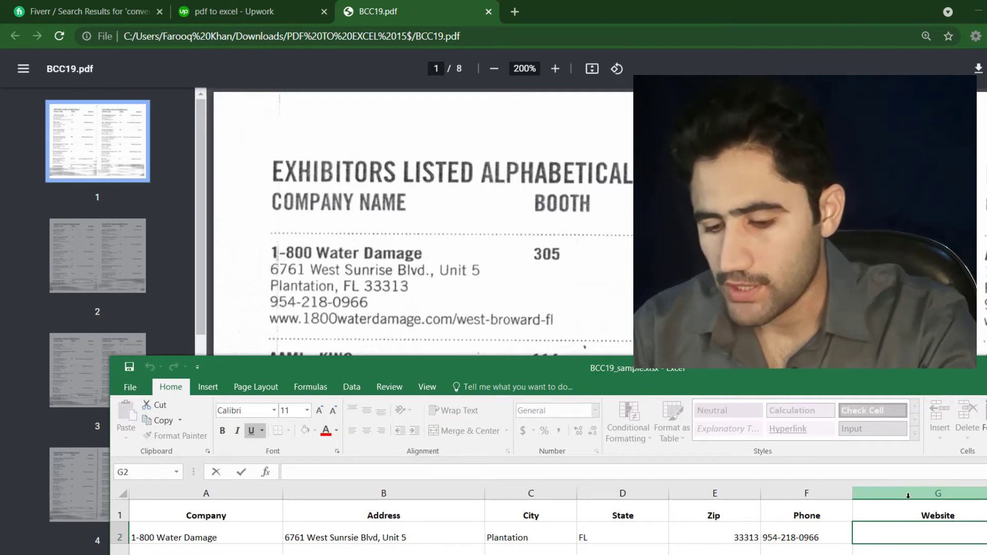
type("www")
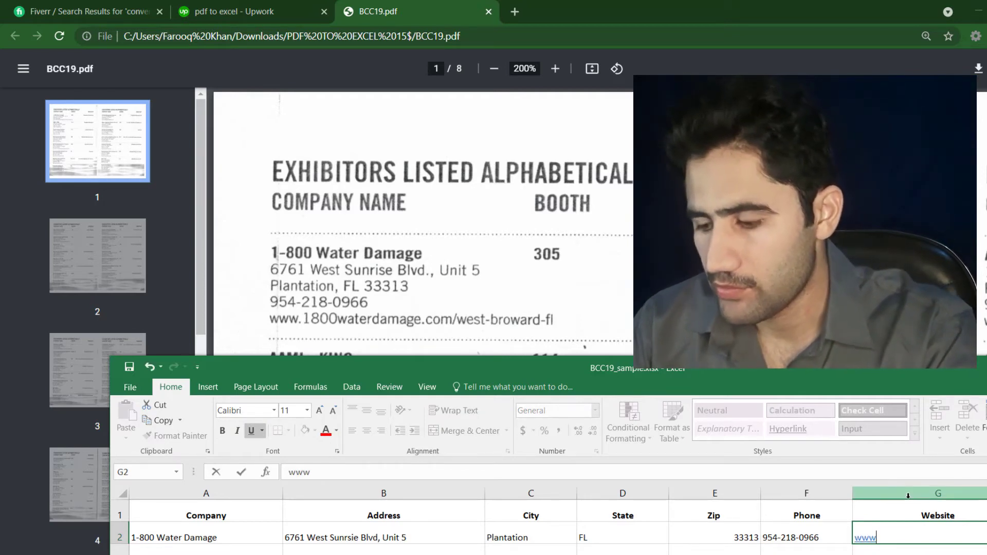
type(".")
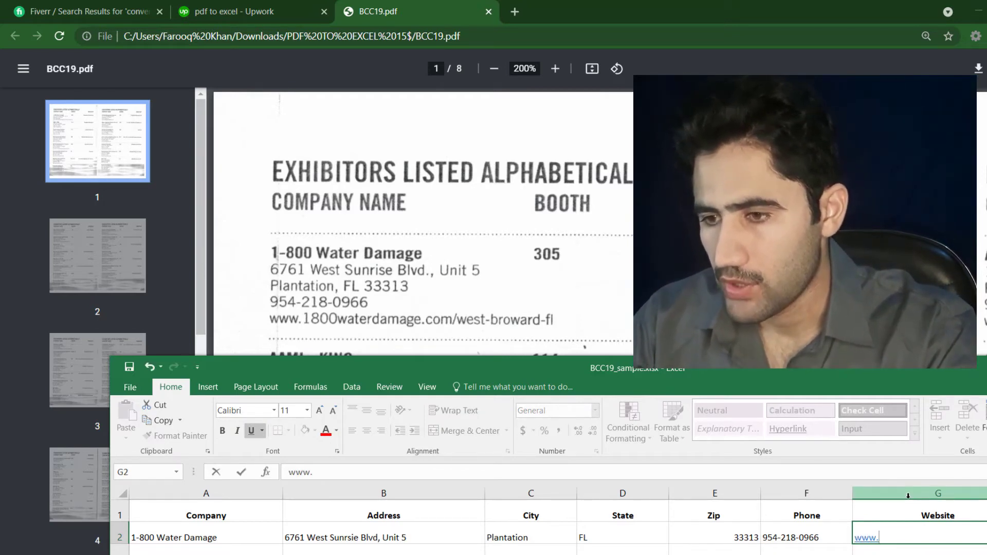
type("18")
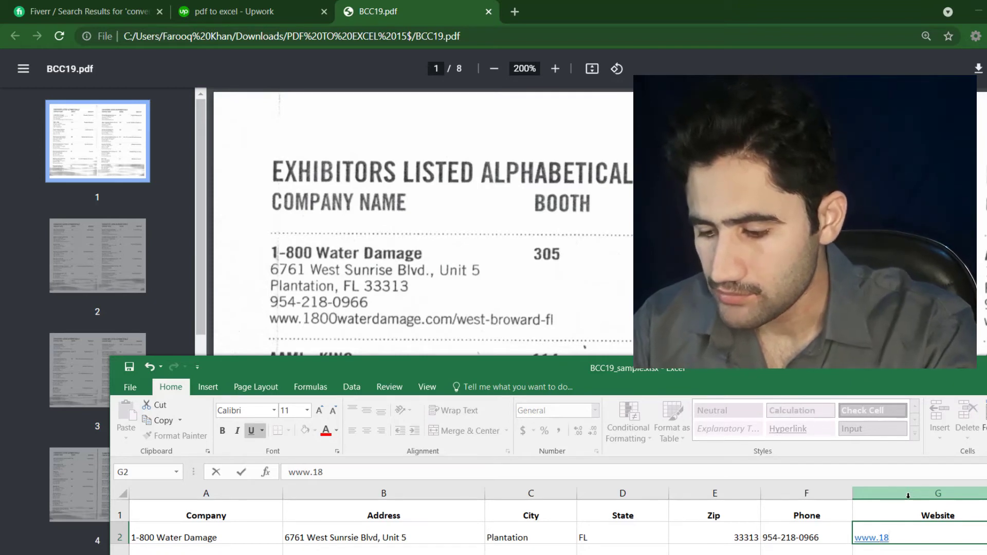
type("00")
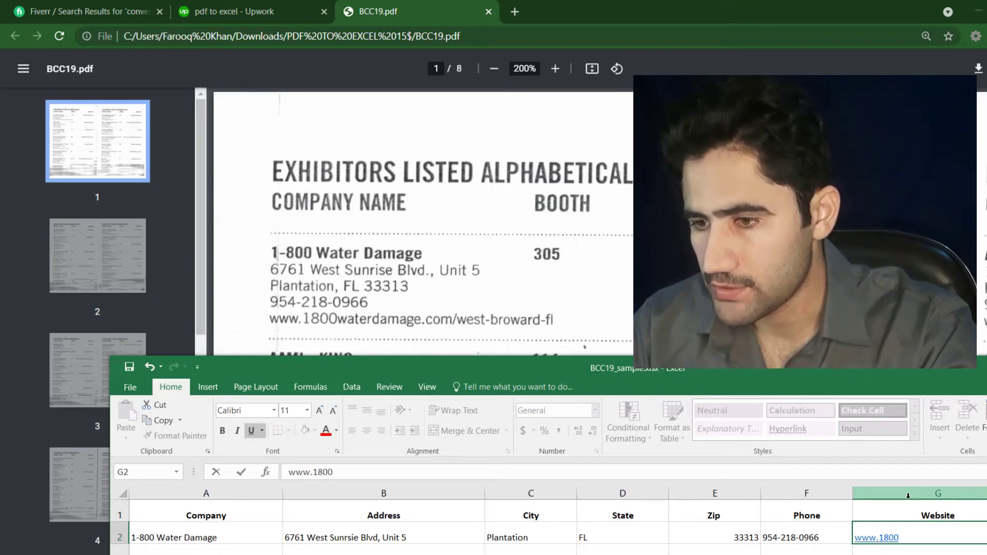
type("e")
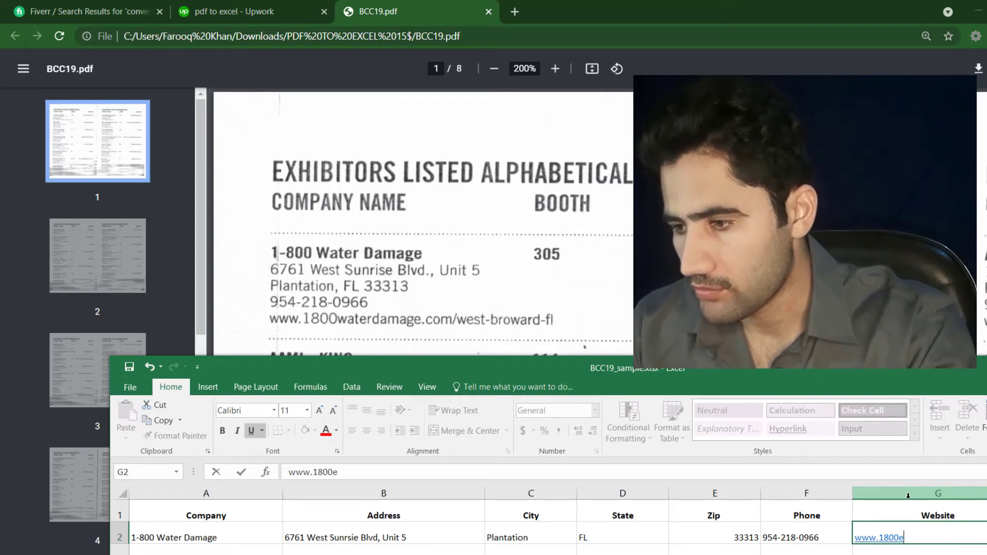
key("BackSpace")
type("w")
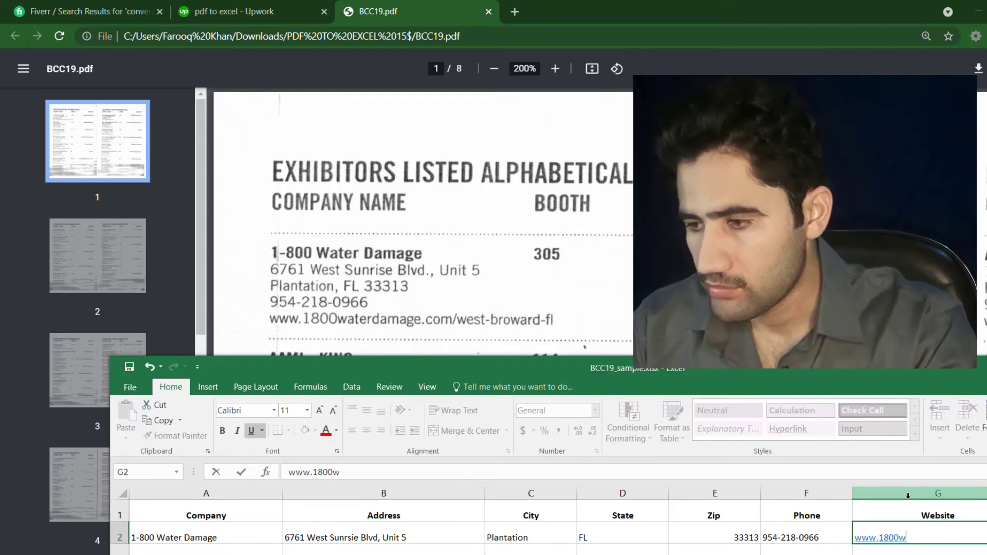
type("ater")
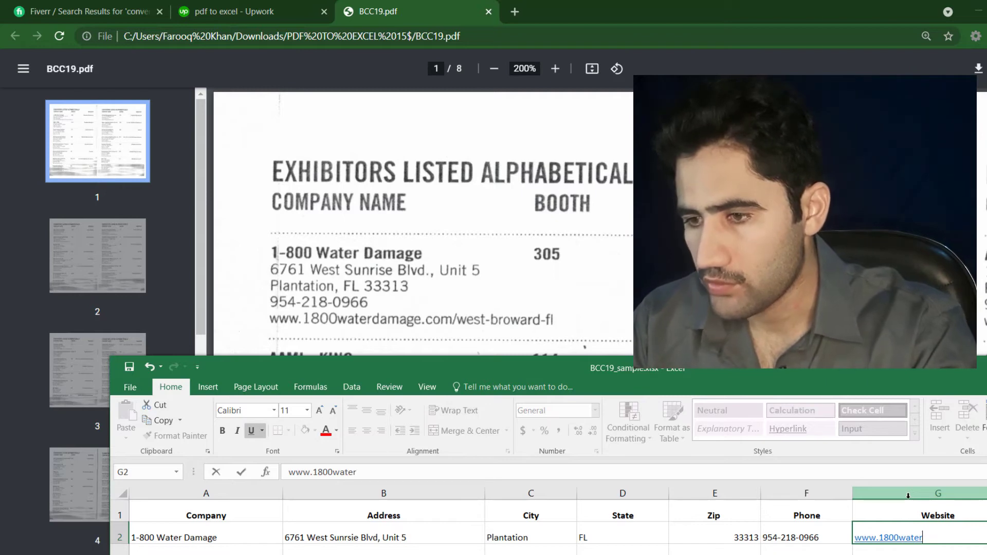
type("d")
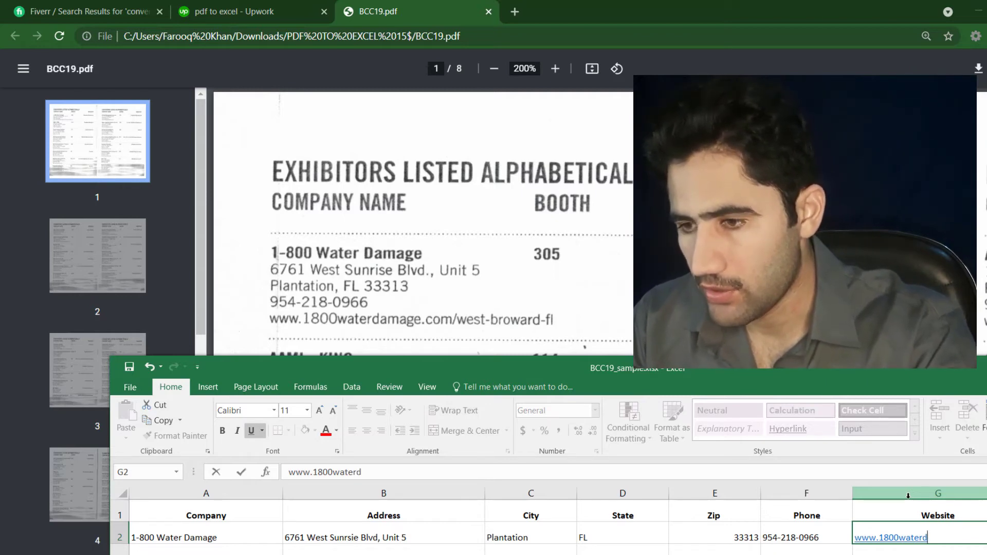
type("amage")
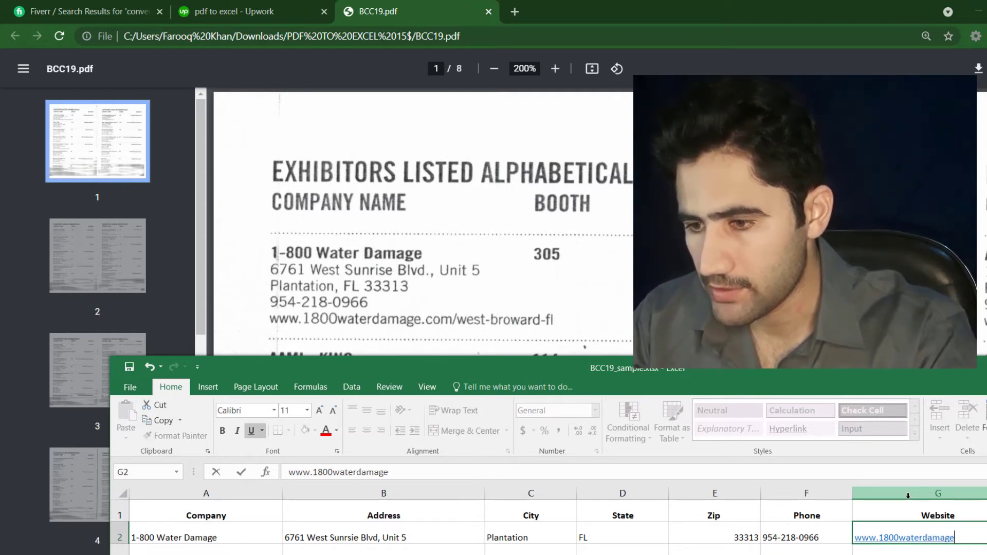
type(".com")
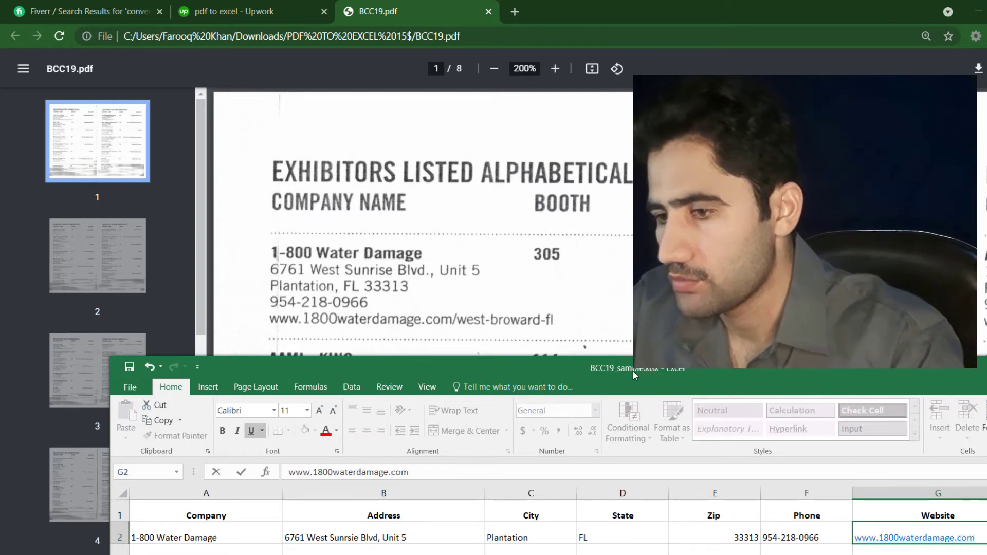
Step: Move Excel right so the PDF's AAMI - KING listing shows, then edit cell A3
left_click_drag(642, 386, 919, 207)
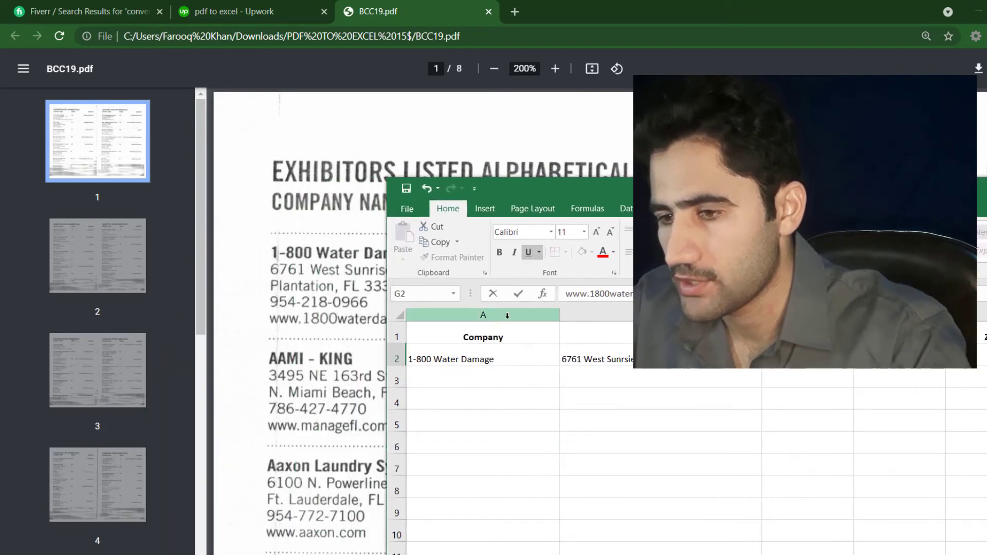
left_click_drag(740, 189, 820, 174)
left_click_drag(718, 172, 731, 171)
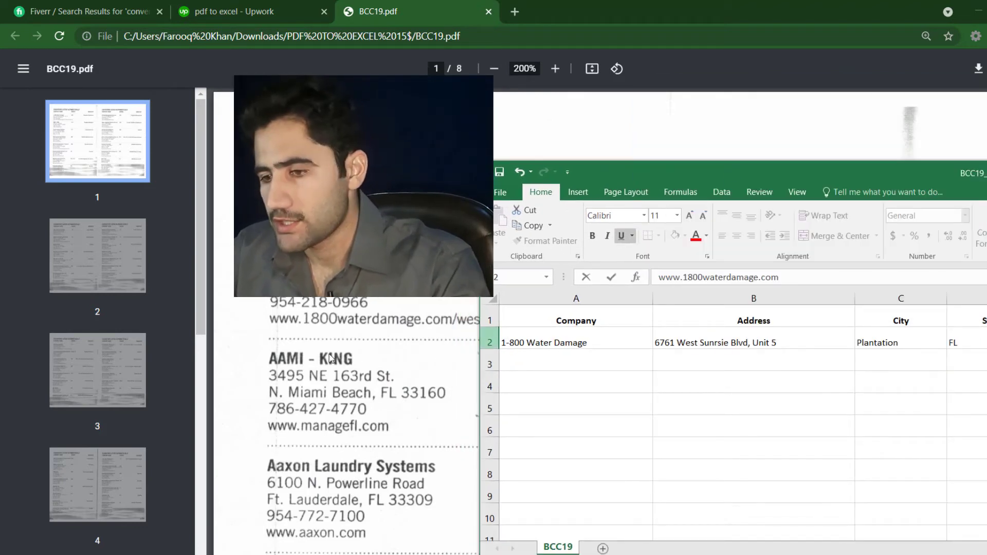
double_click(523, 359)
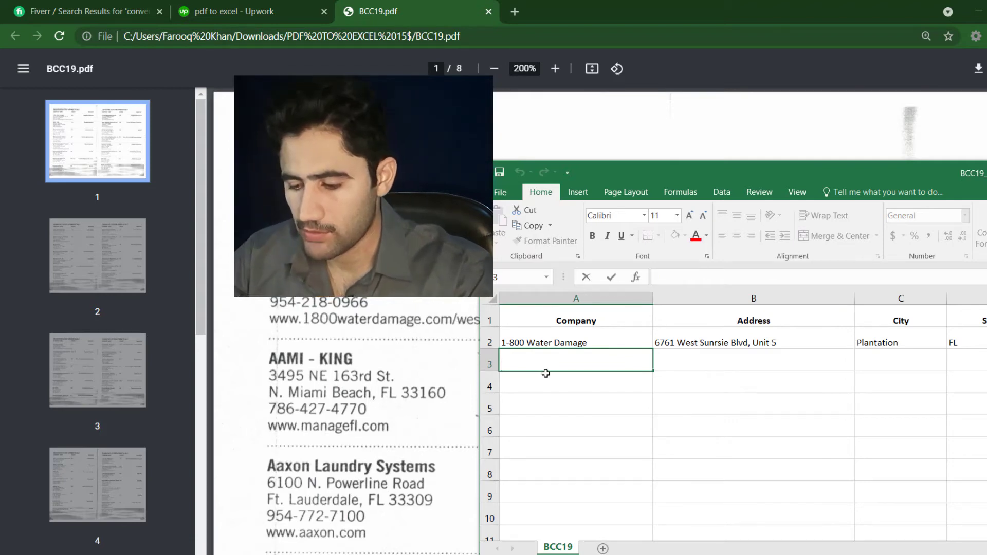
type("AAMI - Ki")
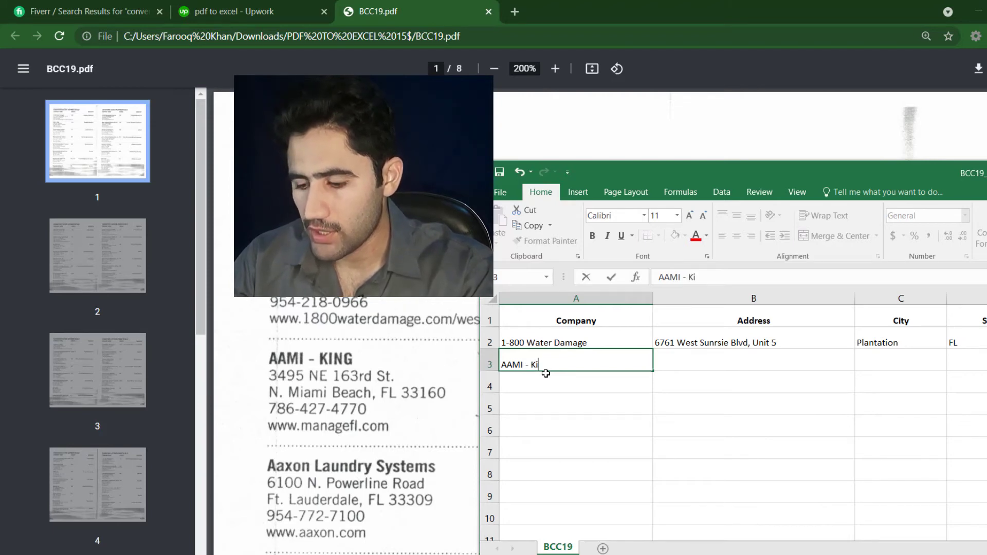
type("ng")
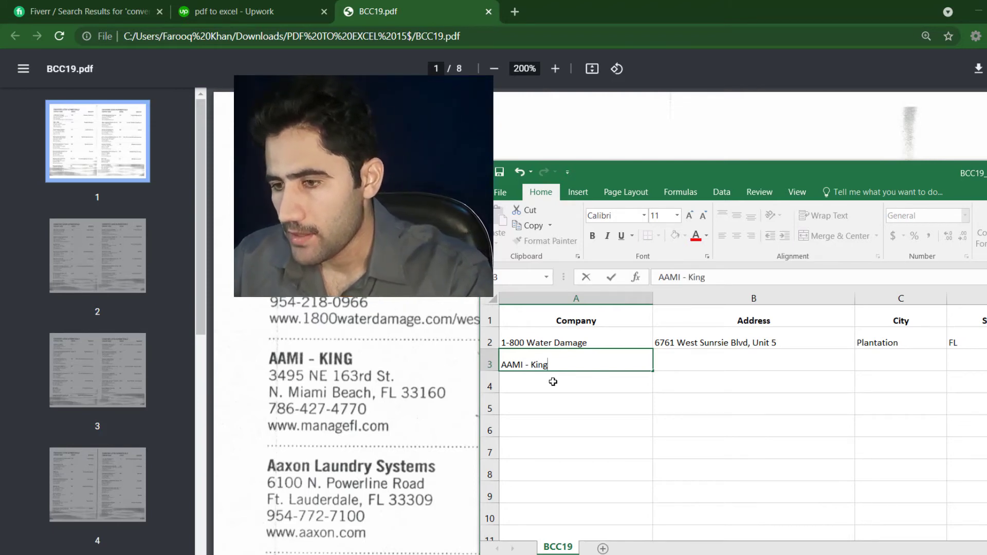
key("BackSpace")
key("BackSpace")
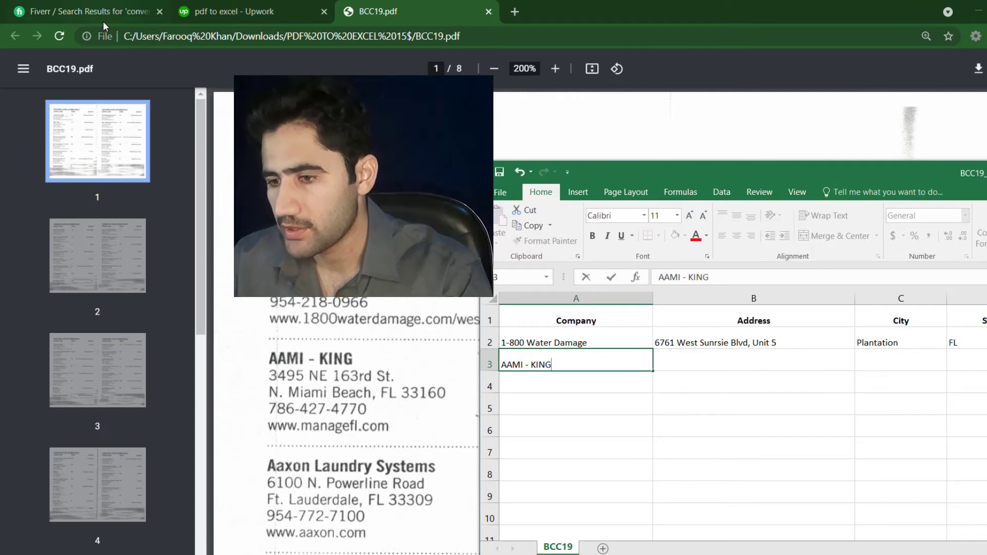
left_click(702, 361)
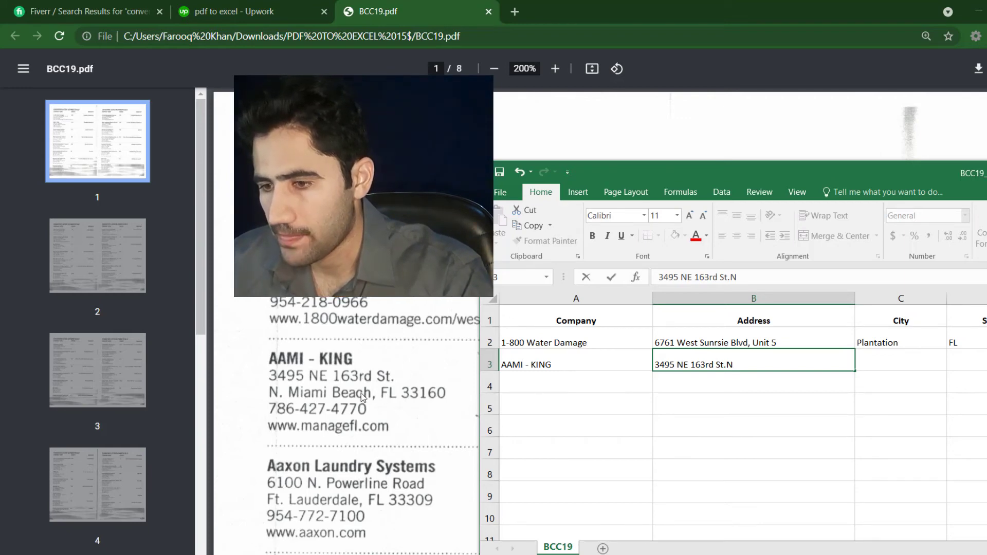
left_click(881, 364)
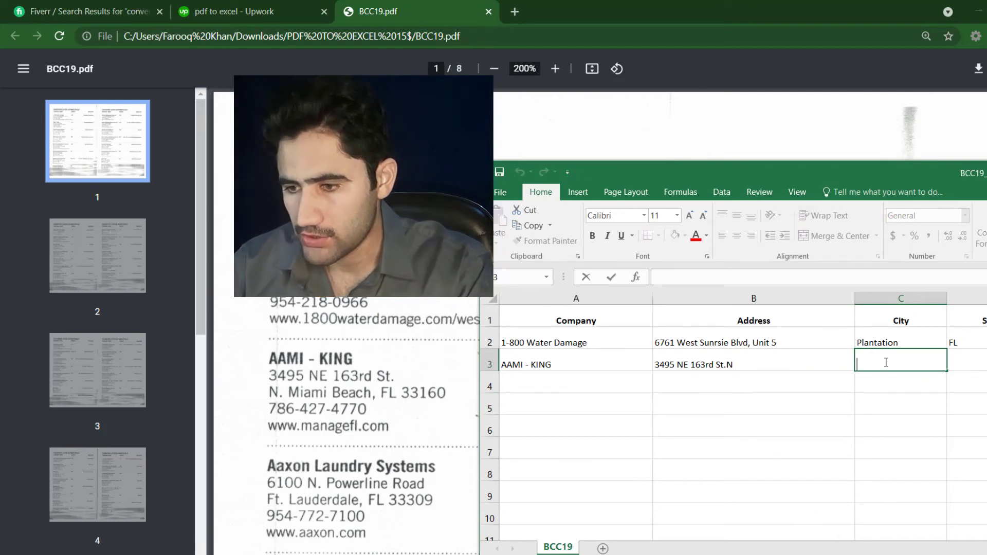
type("M")
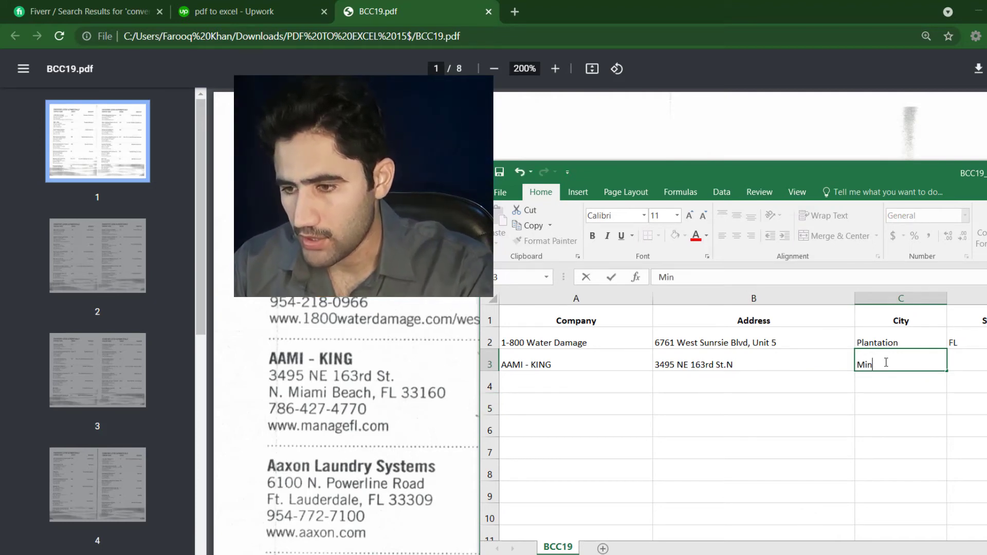
type("iam")
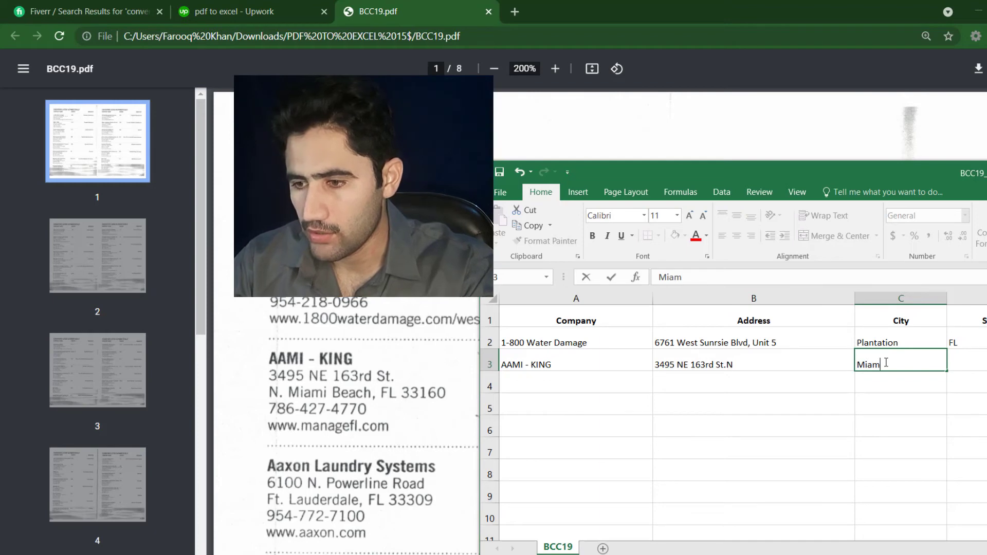
type("i B")
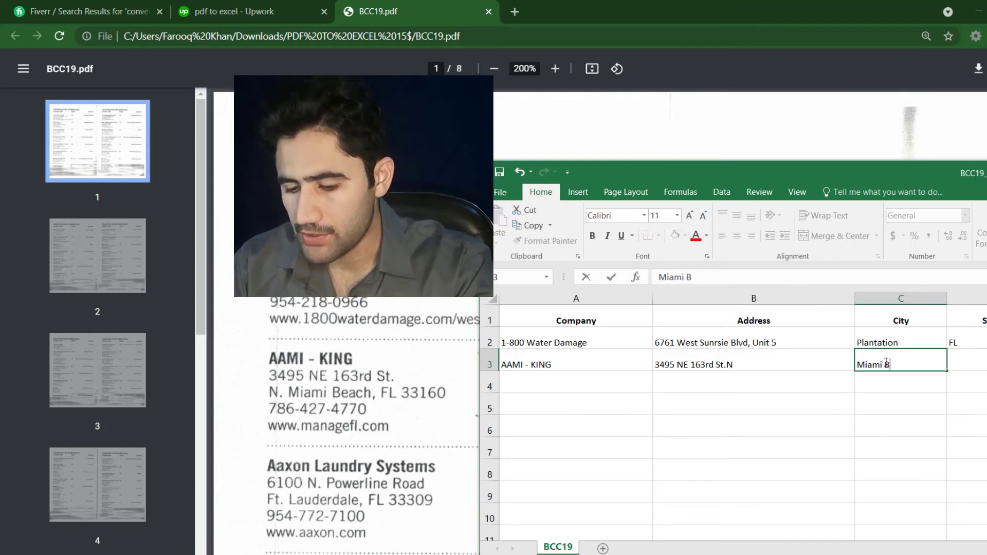
type("e")
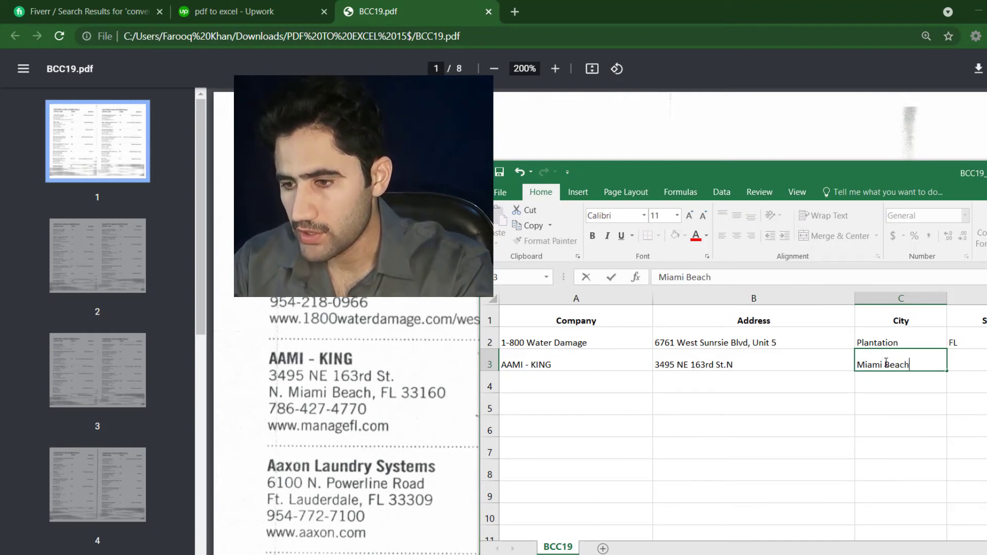
type("ach")
double_click(966, 358)
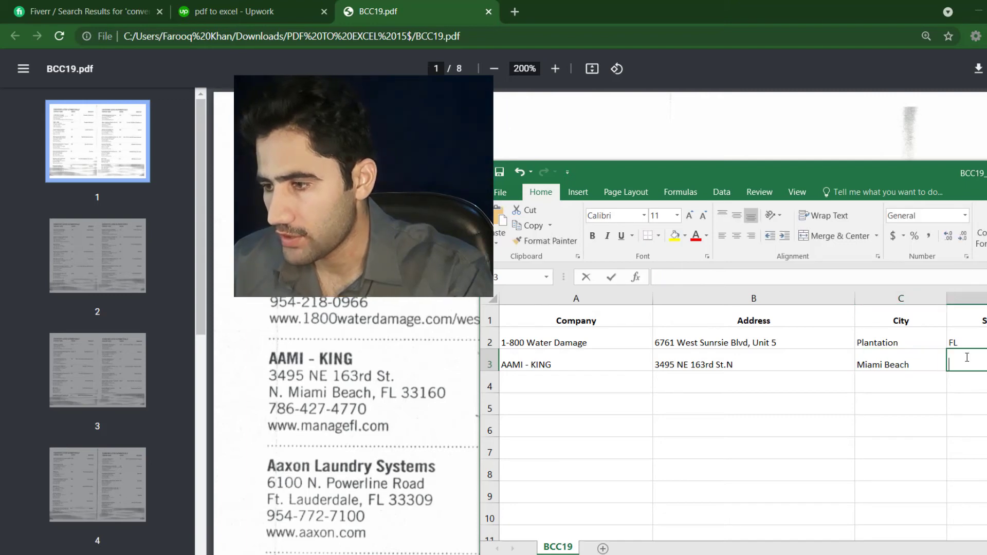
type("FL")
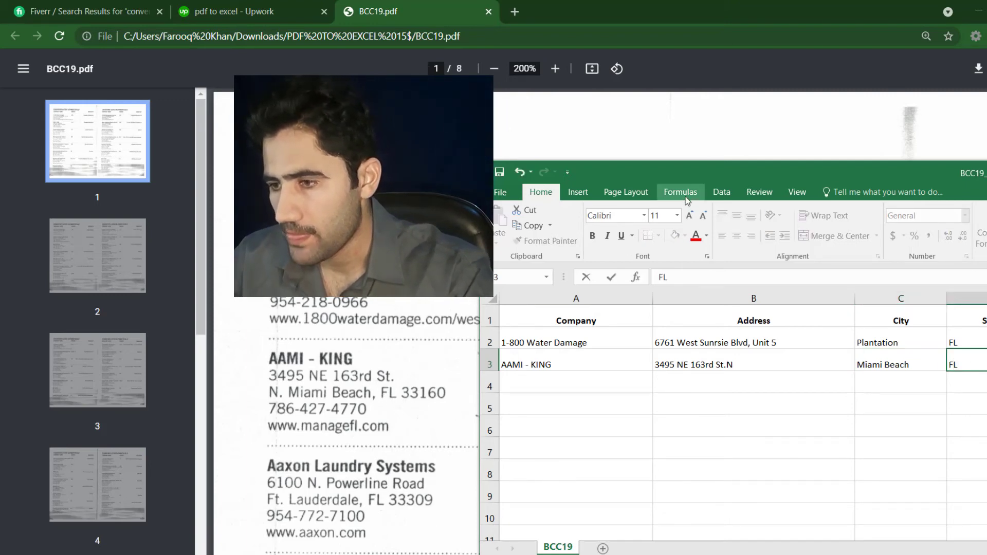
left_click_drag(680, 186, 272, 104)
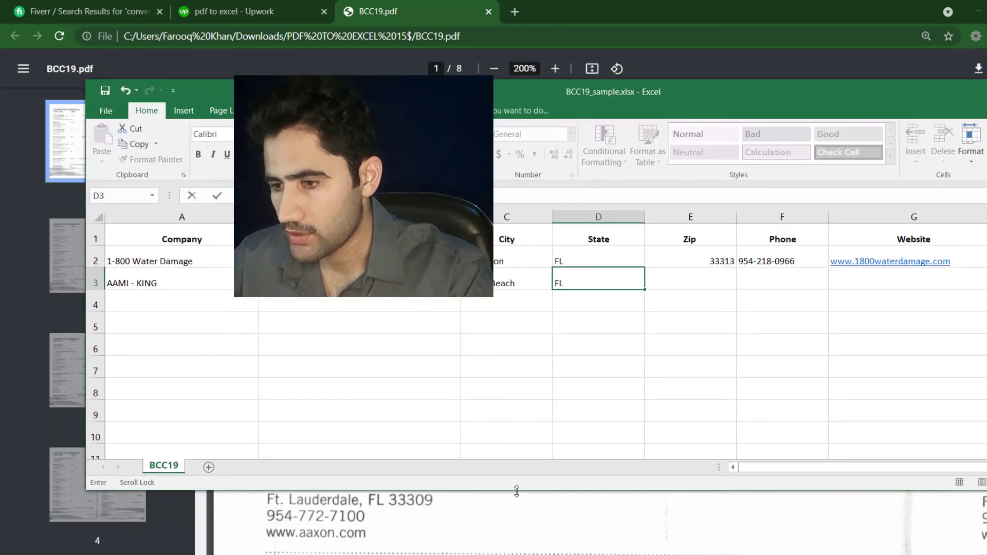
left_click_drag(516, 491, 473, 354)
type("FL")
double_click(660, 285)
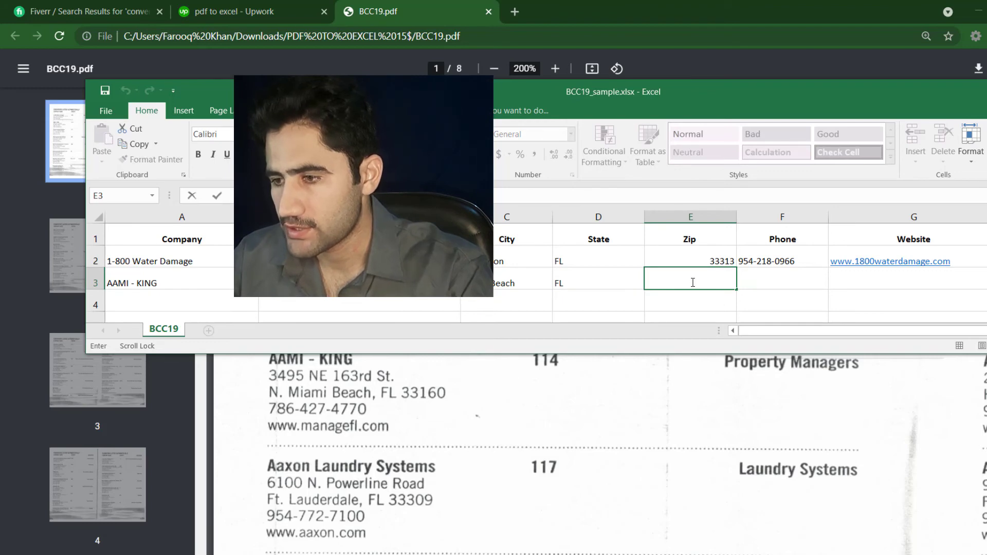
type("33")
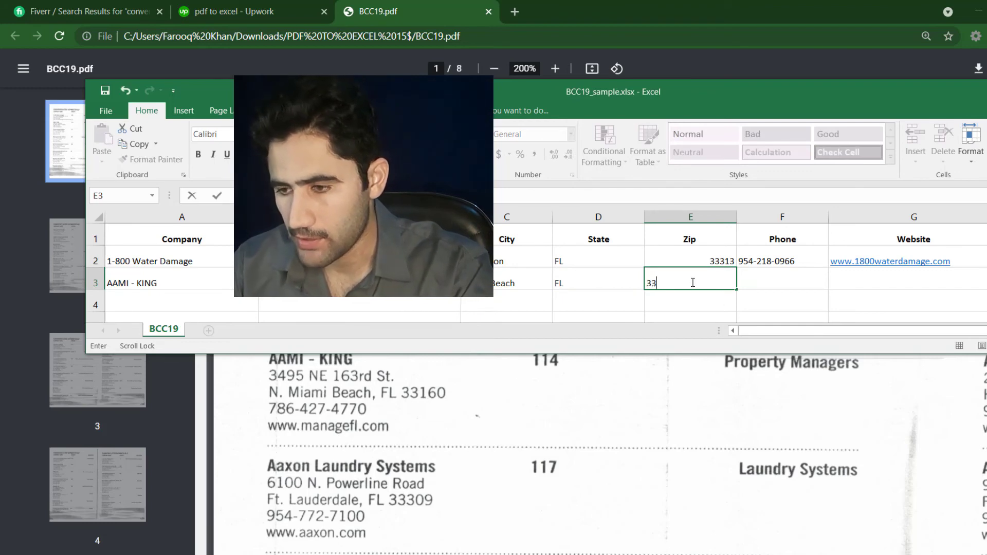
type("16")
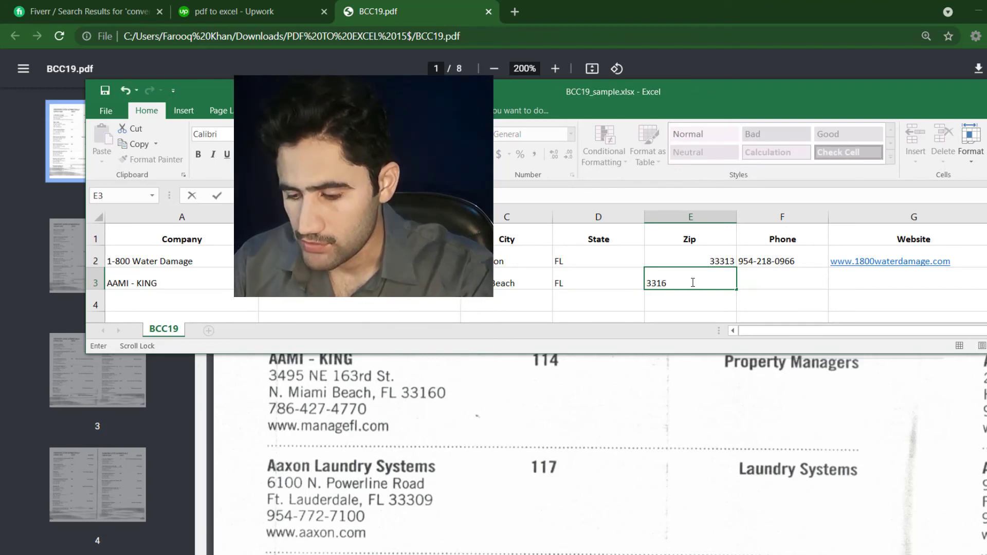
type("0")
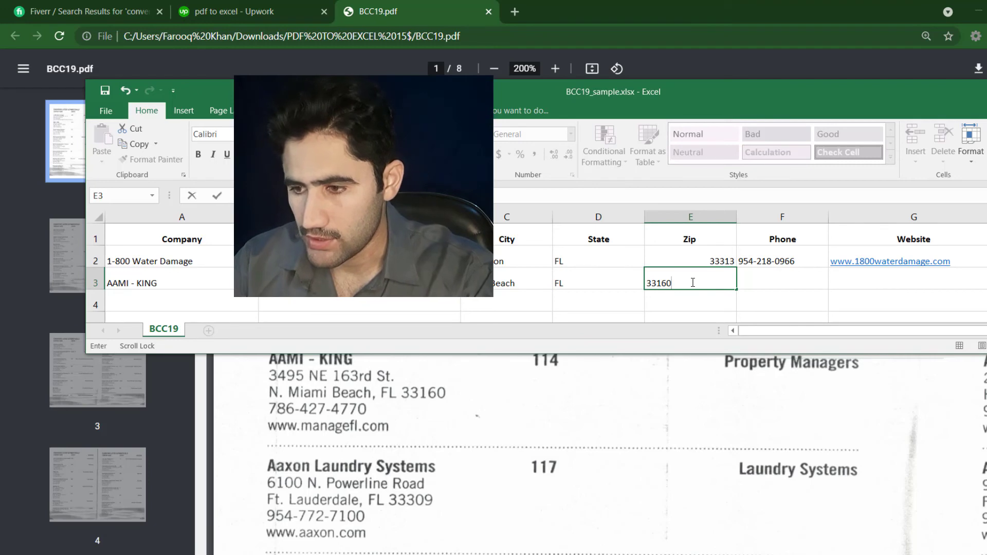
double_click(764, 278)
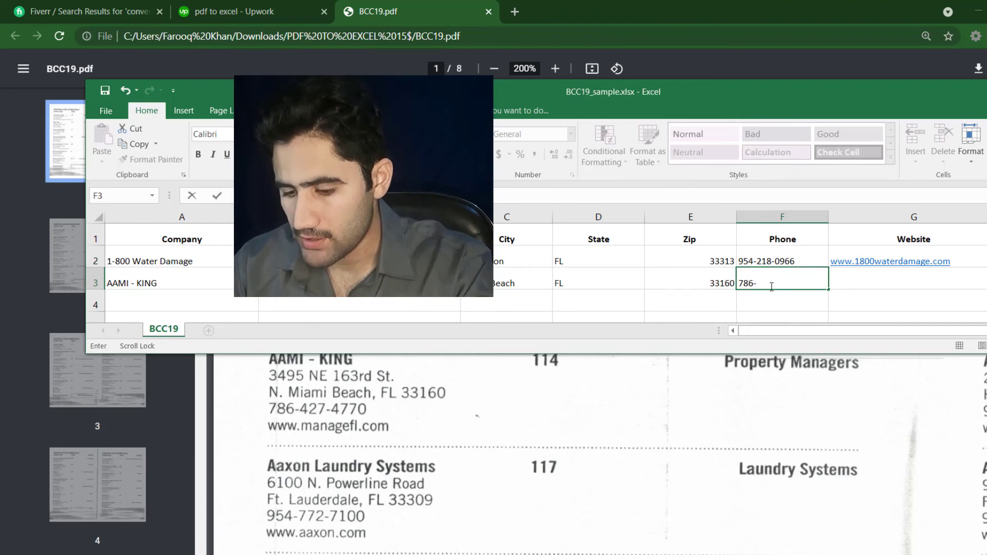
type("472-")
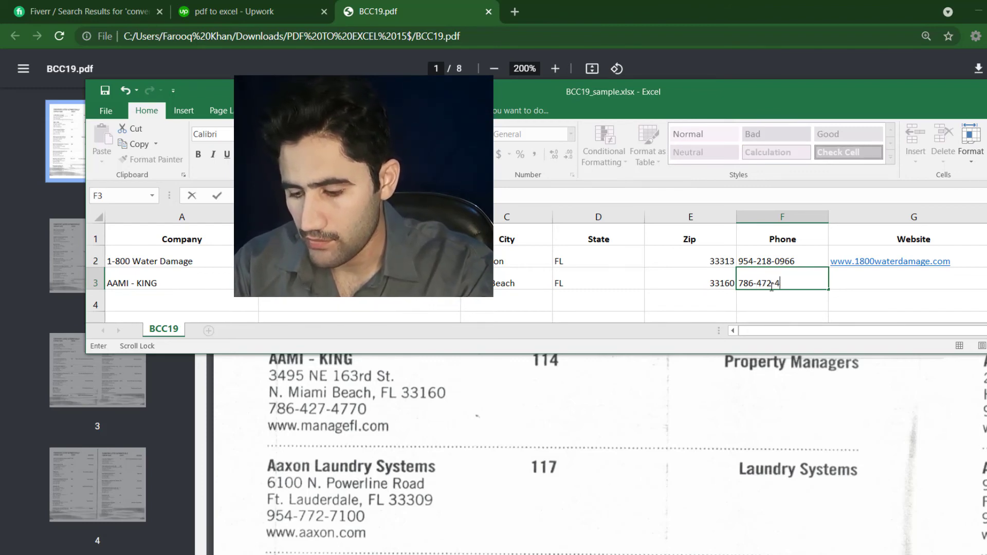
type("4")
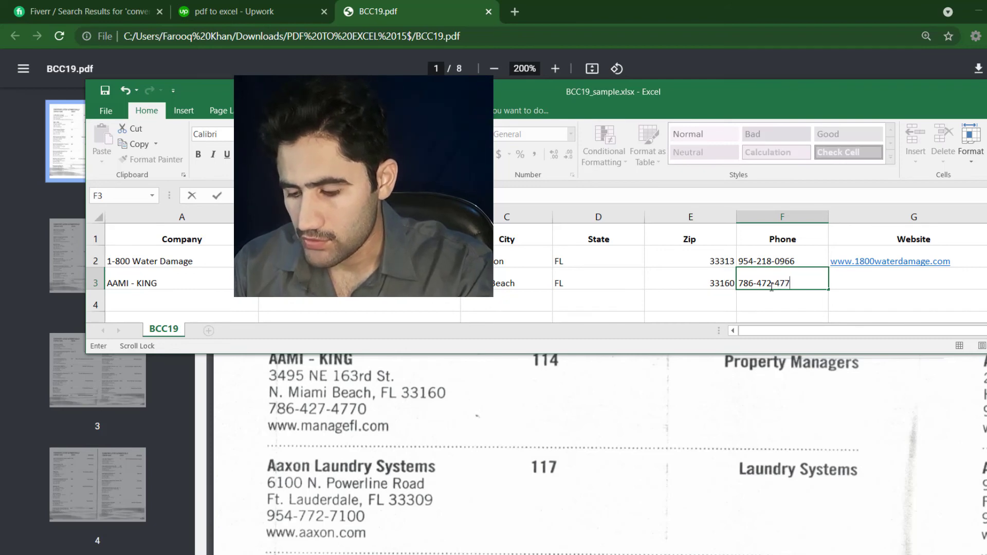
left_click(878, 279)
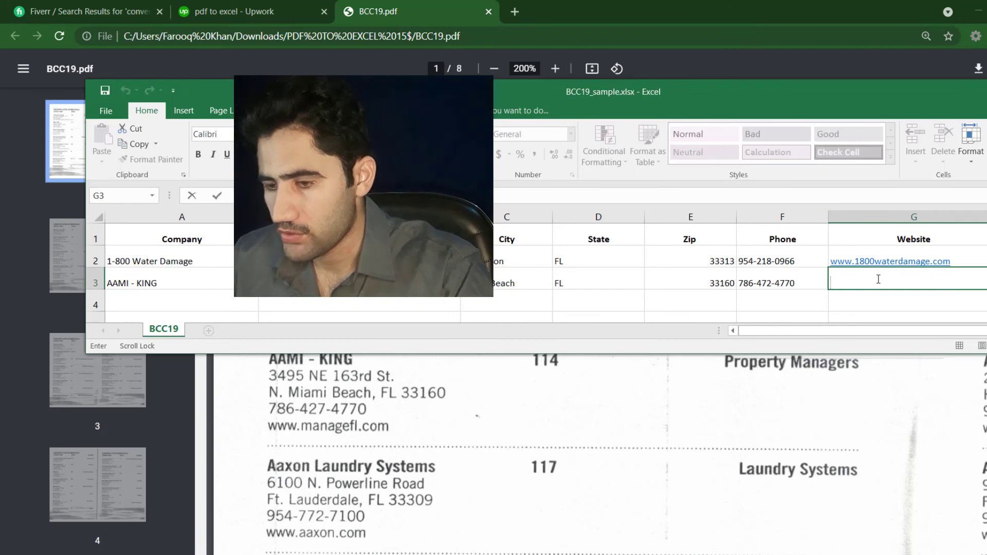
type("ww")
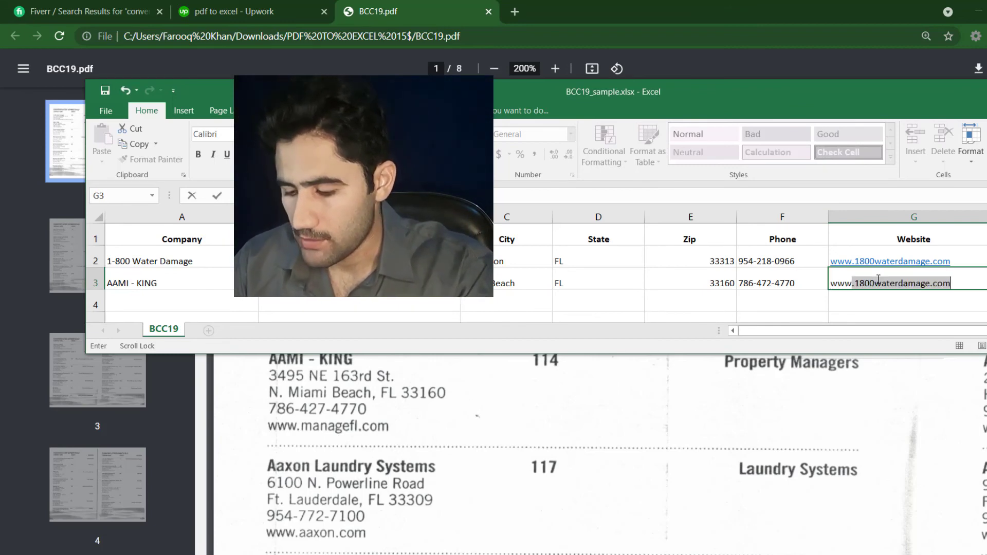
type("w.M")
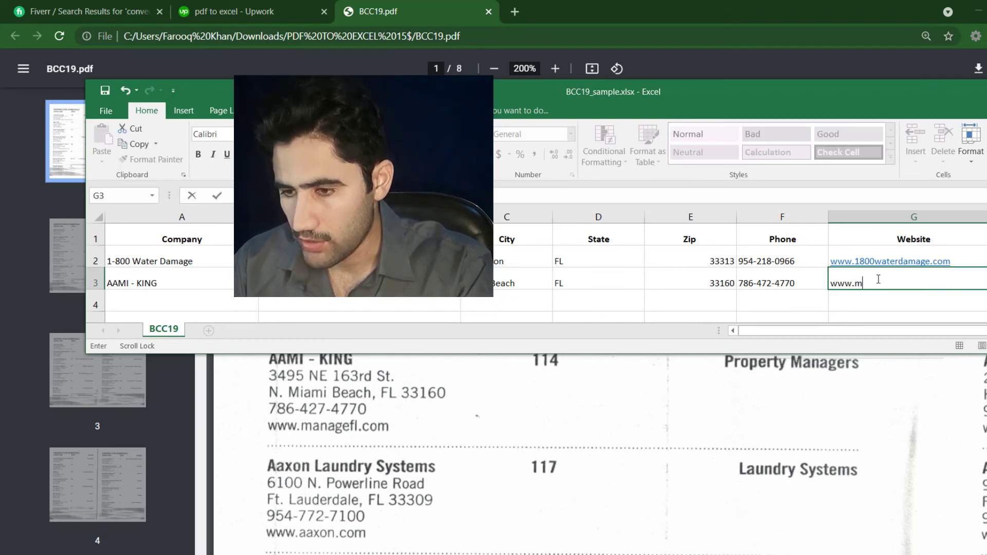
type("ana")
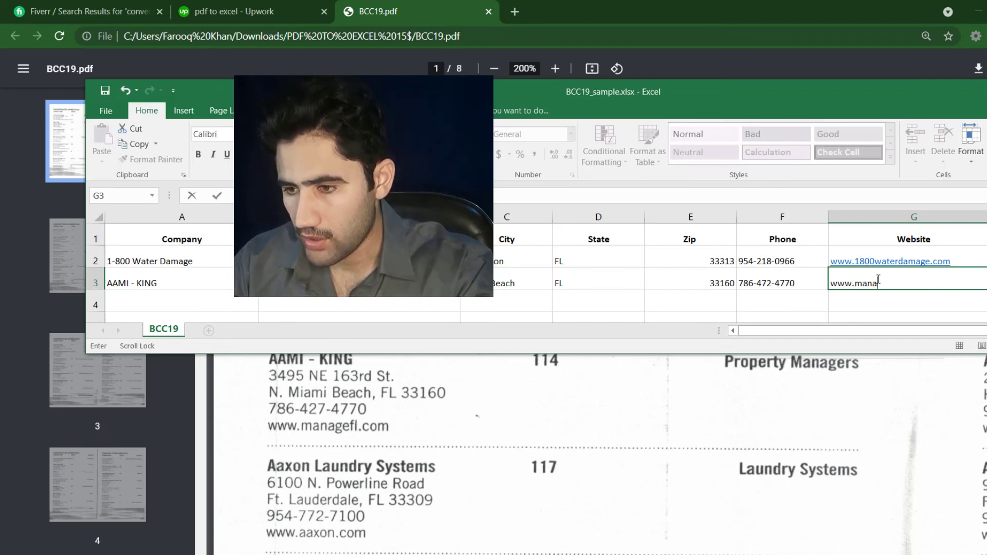
type("g")
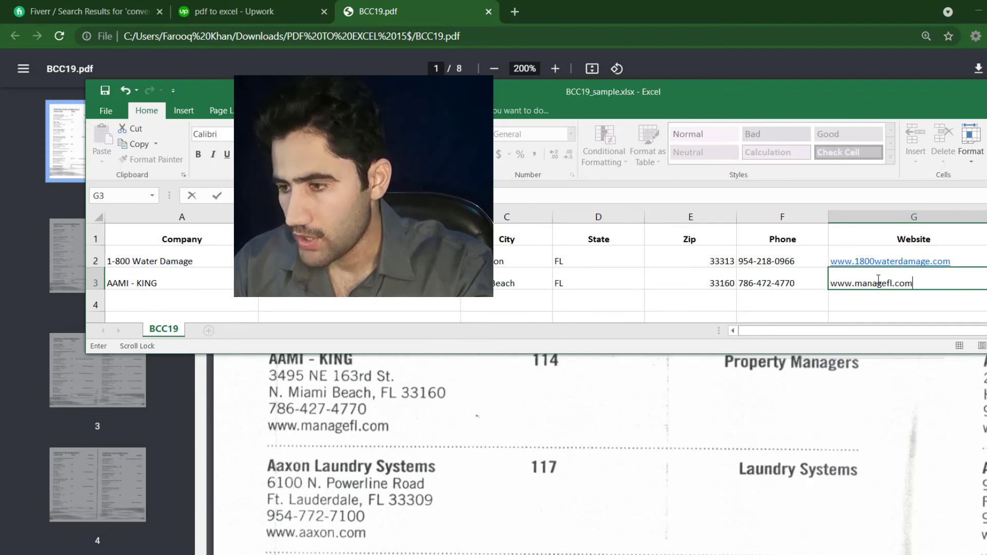
type("efl.com")
left_click(966, 260)
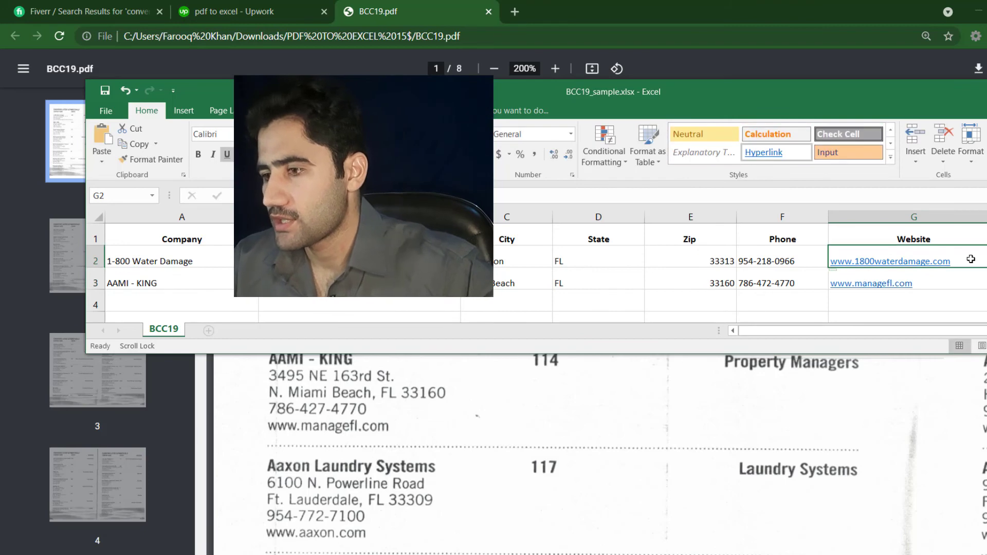
double_click(970, 259)
left_click_drag(971, 259, 820, 257)
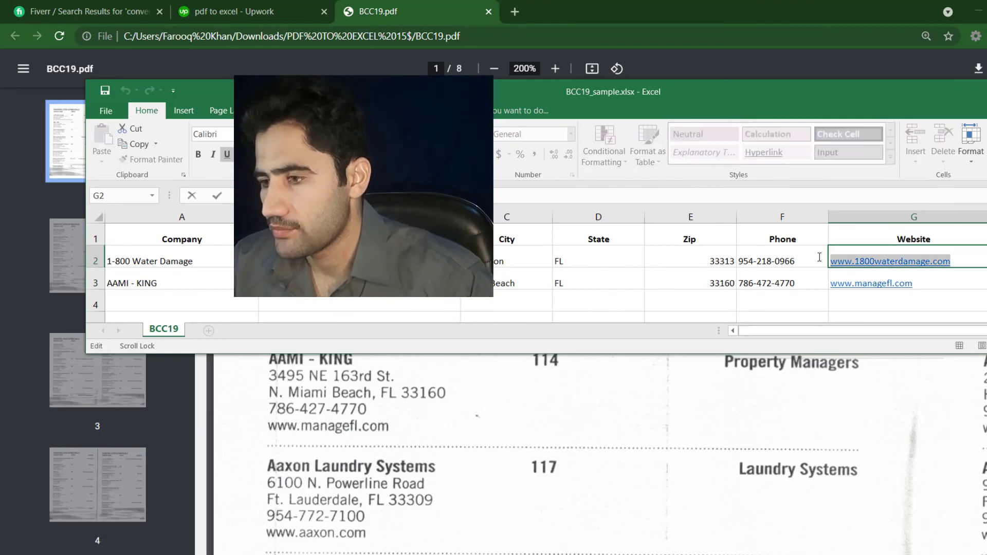
right_click(856, 261)
left_click(881, 287)
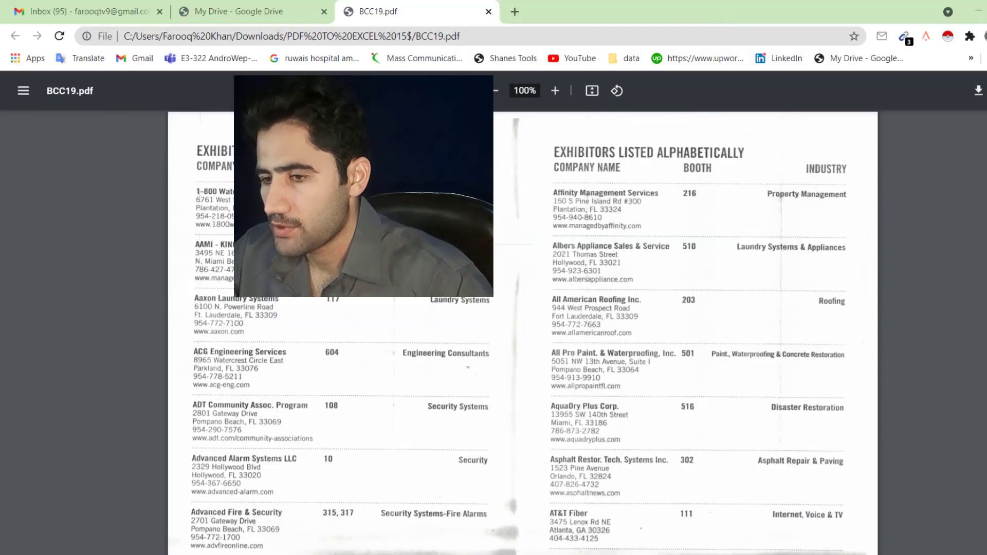
left_click(514, 11)
right_click(425, 37)
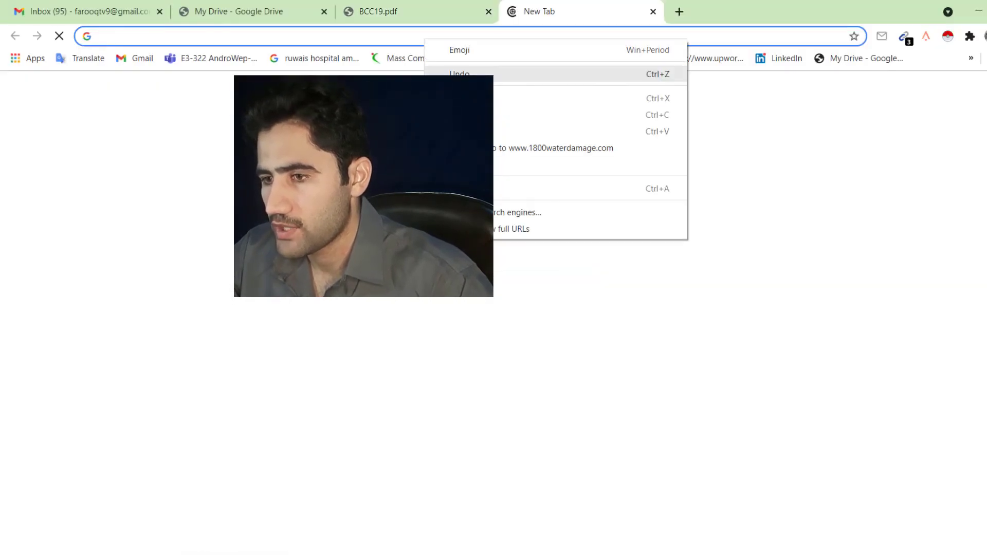
left_click(555, 148)
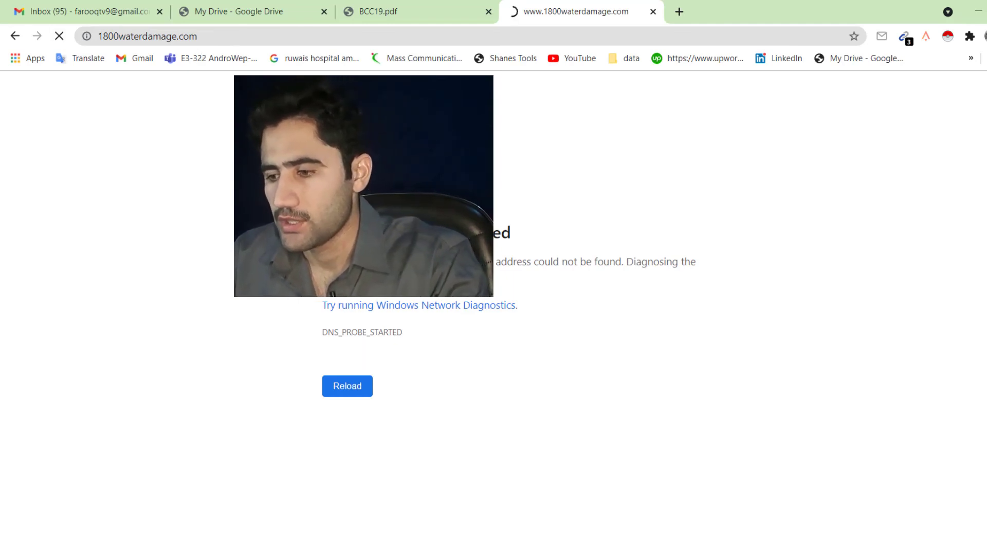
Step: Pause the running download in Chrome and dismiss its progress panel
left_click(782, 554)
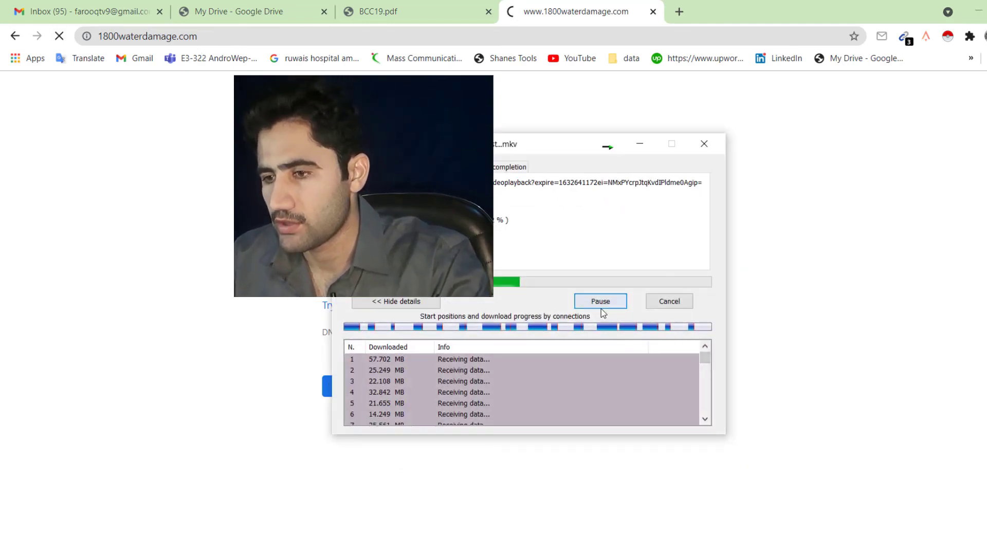
left_click(601, 308)
left_click(825, 274)
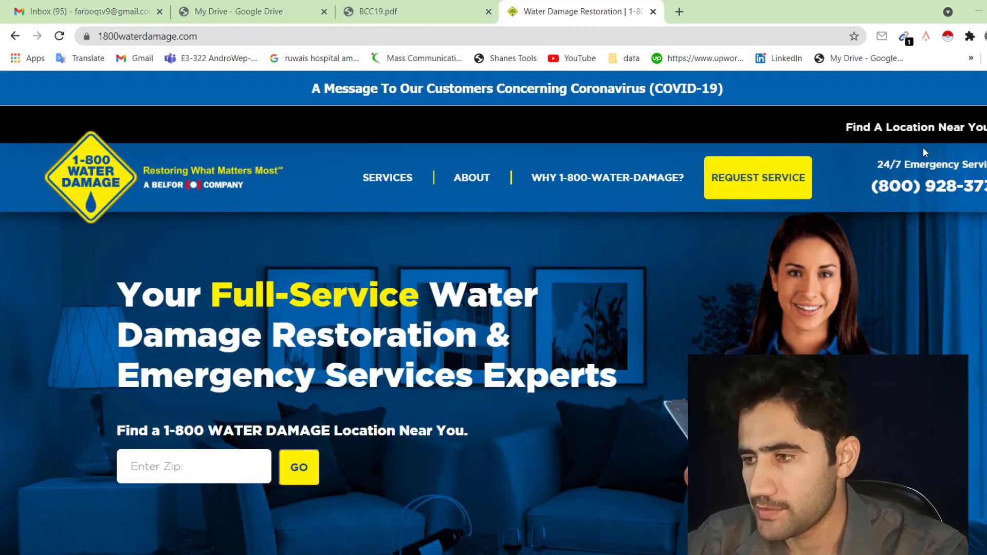
Step: Copy the one contact e-mail Email Extractor finds on 1800waterdamage.com, then return to the BCC19_sample sheet
scroll(494, 359, "down", 10)
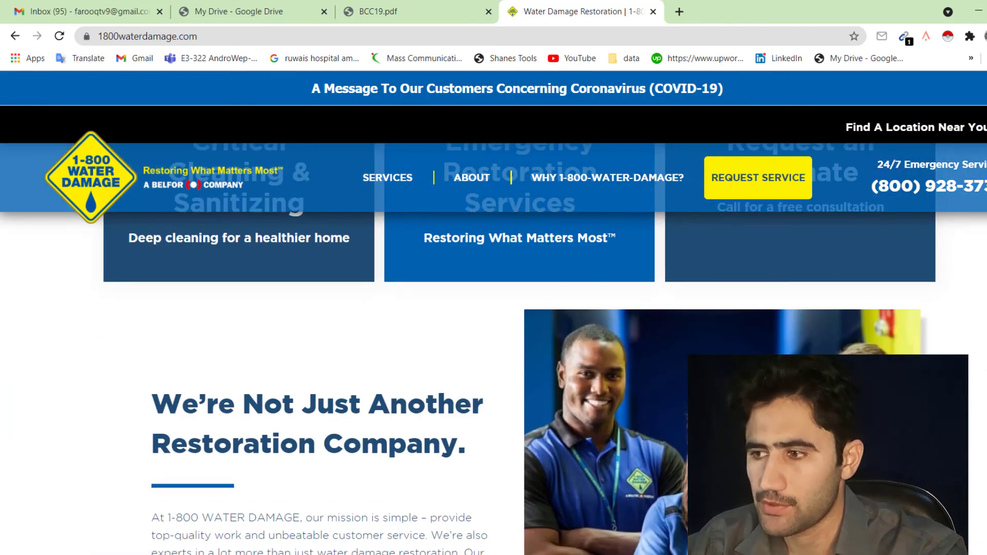
left_click(903, 37)
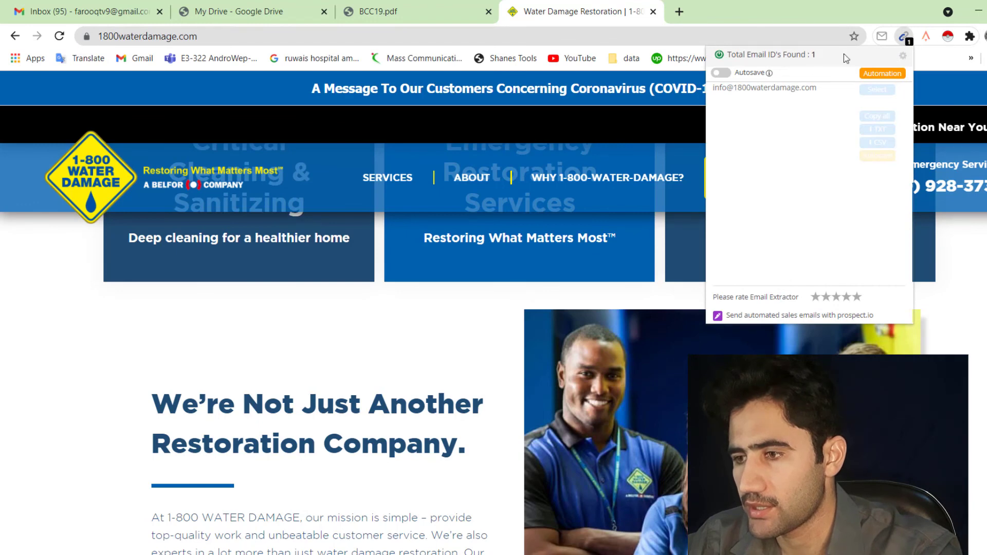
left_click_drag(818, 88, 715, 87)
right_click(810, 87)
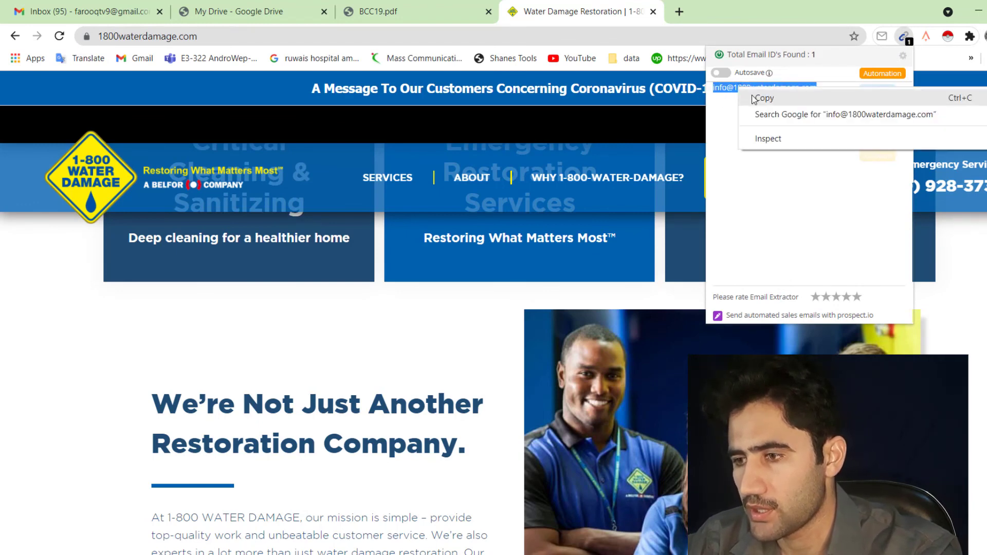
left_click(826, 95)
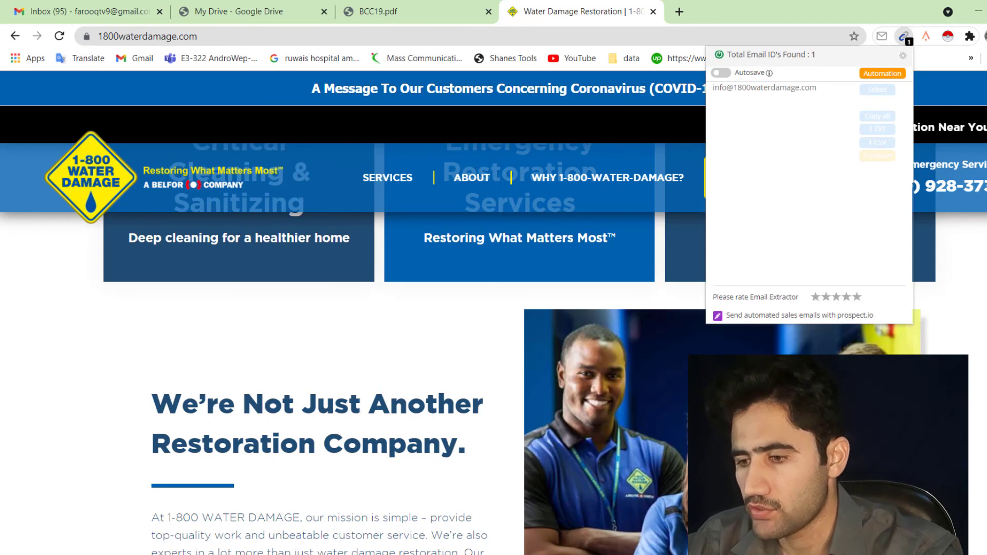
key("alt+Tab")
left_click(986, 281)
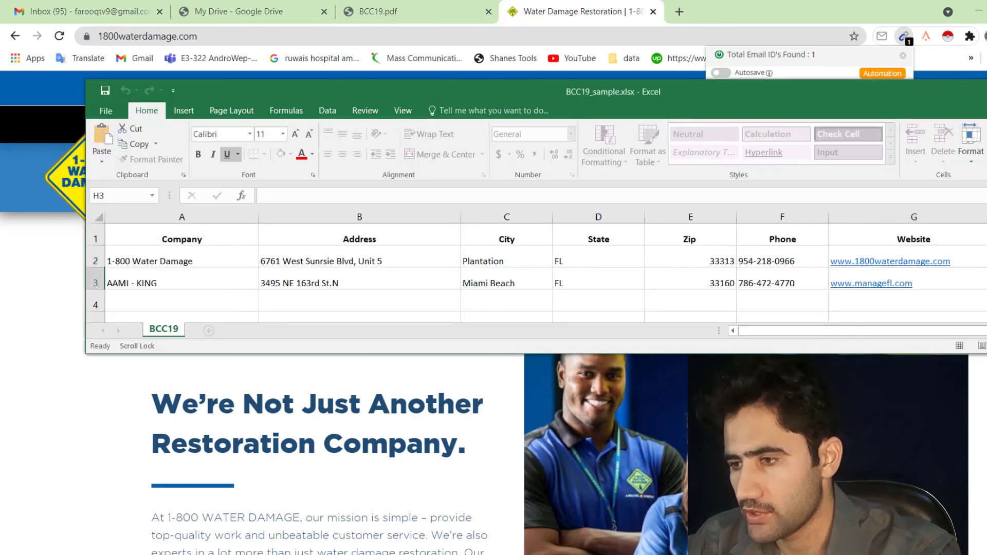
Step: Paste the copied e-mail into H2 for 1-800 Water Damage and delete the extension's upgrade text
left_click_drag(844, 107, 586, 174)
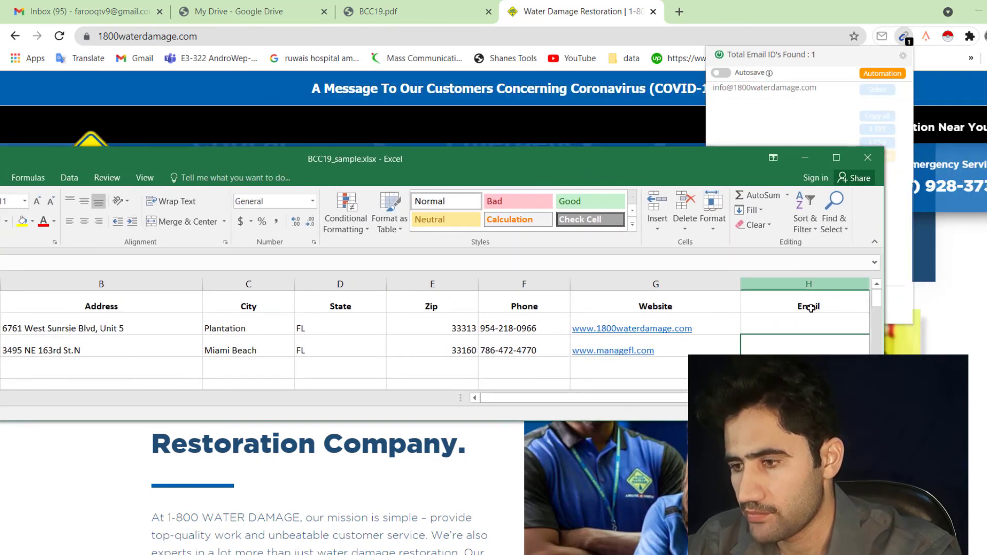
left_click(790, 325)
double_click(681, 326)
right_click(661, 325)
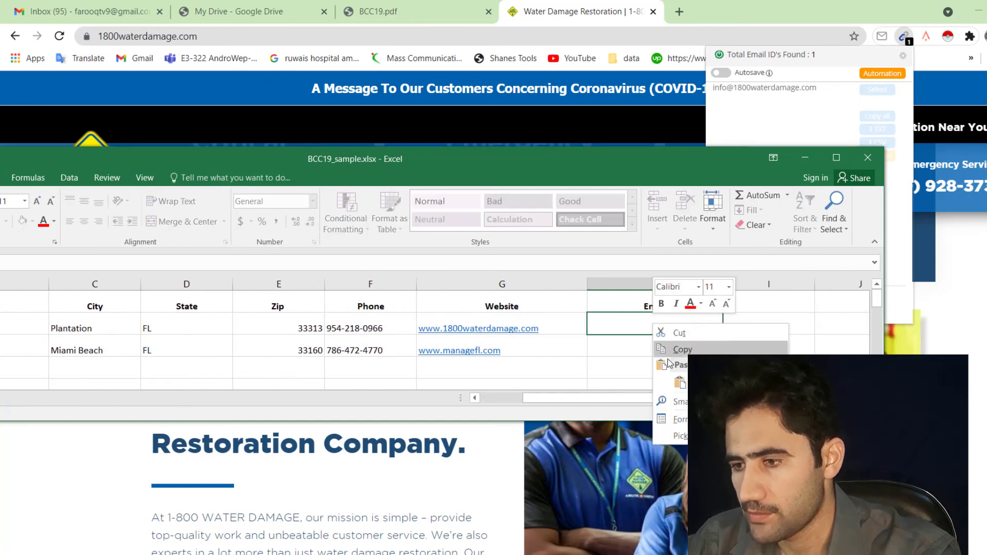
left_click(678, 382)
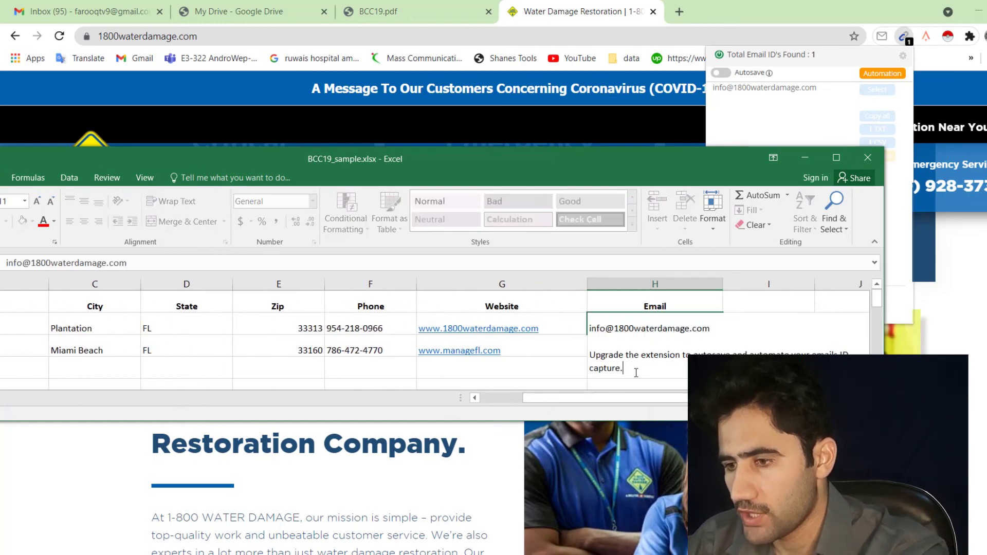
left_click_drag(634, 369, 582, 360)
key("BackSpace")
key("BackSpace")
key("BackSpace")
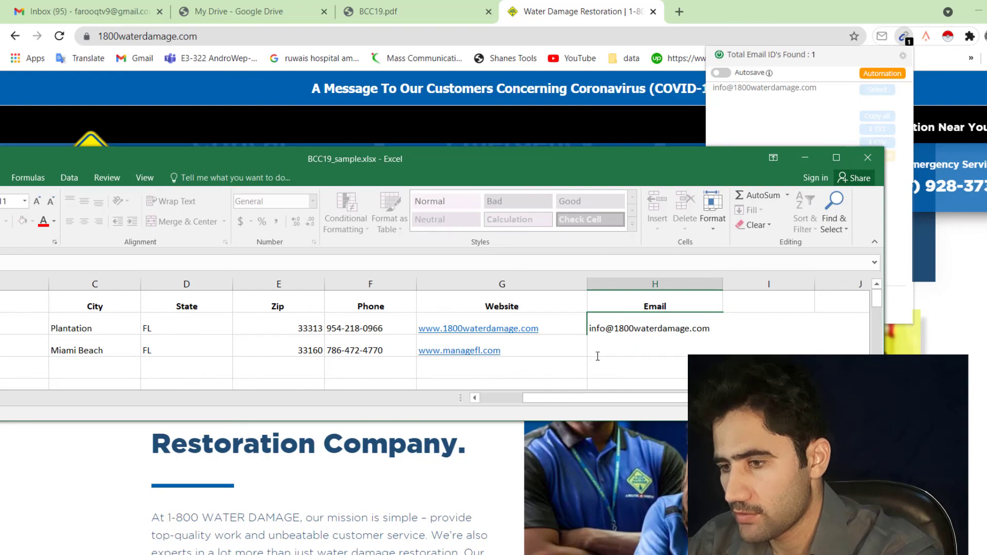
key("alt+Tab")
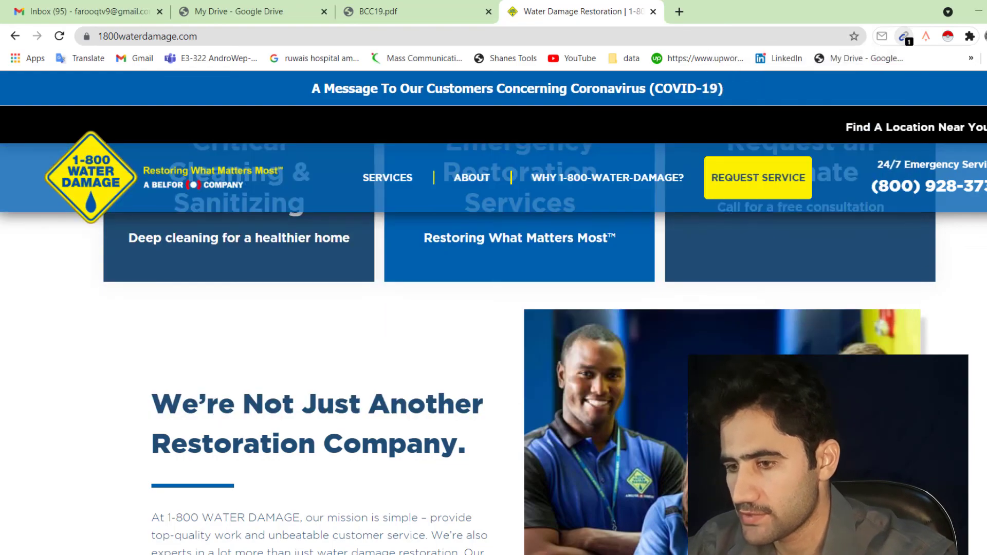
scroll(494, 349, "down", 10)
scroll(494, 329, "down", 15)
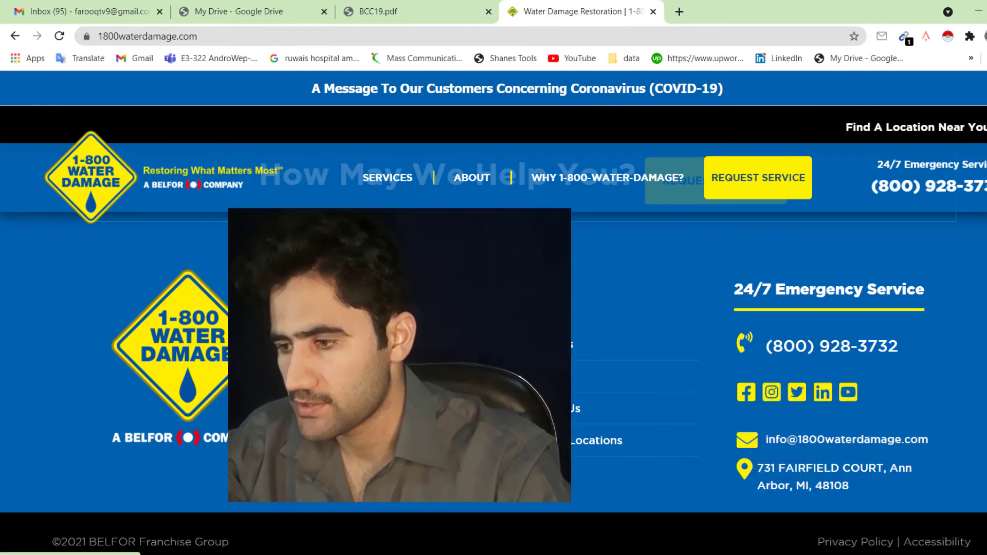
scroll(883, 439, "up", 20)
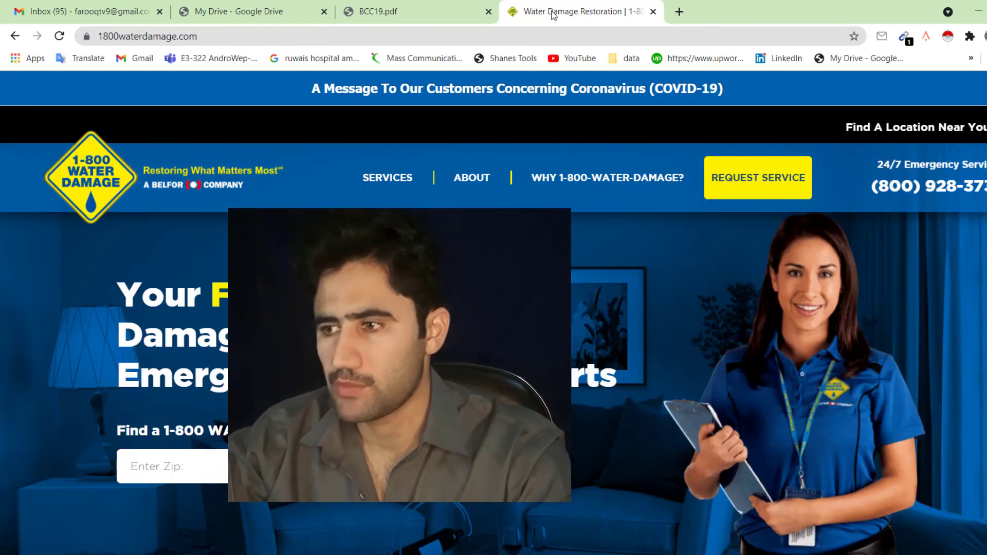